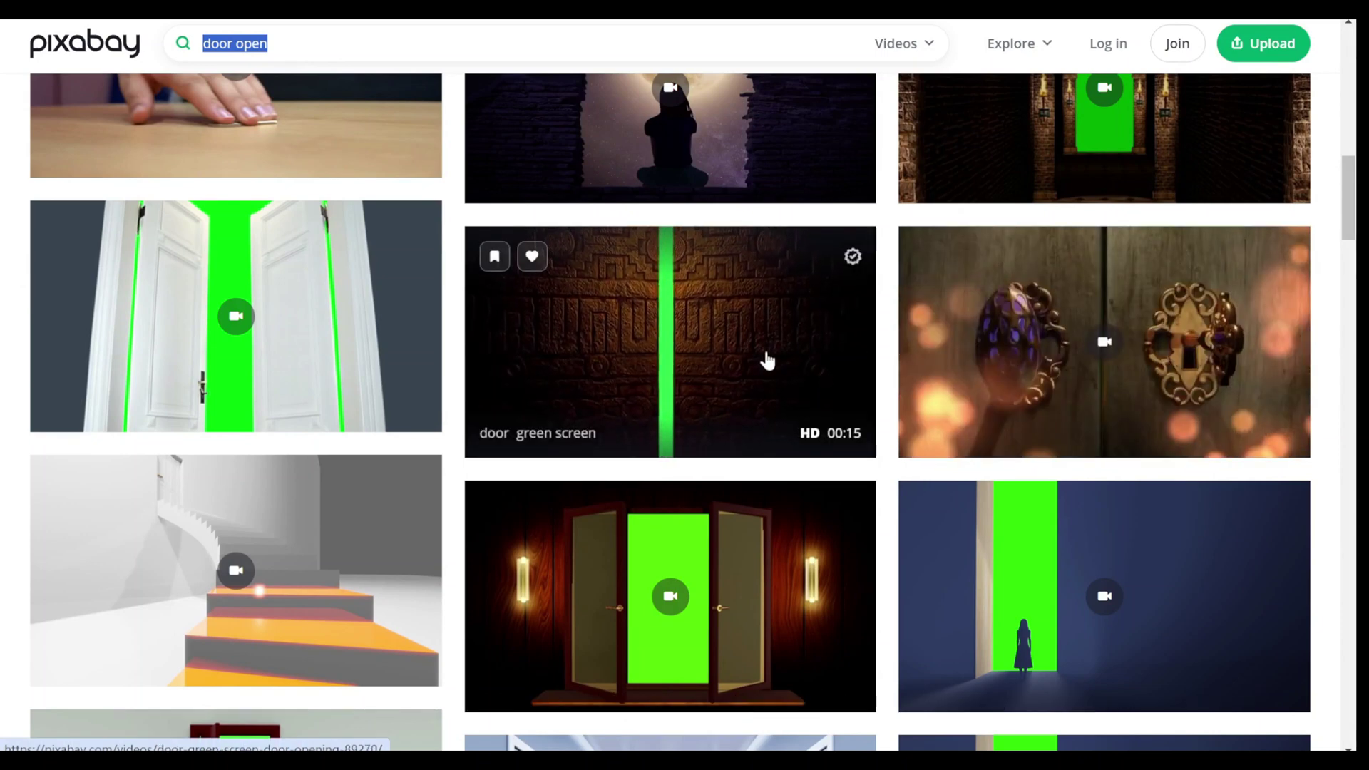
- Open the carved-door green screen video in the search results and download it as a 960×540 MP4
click(767, 353)
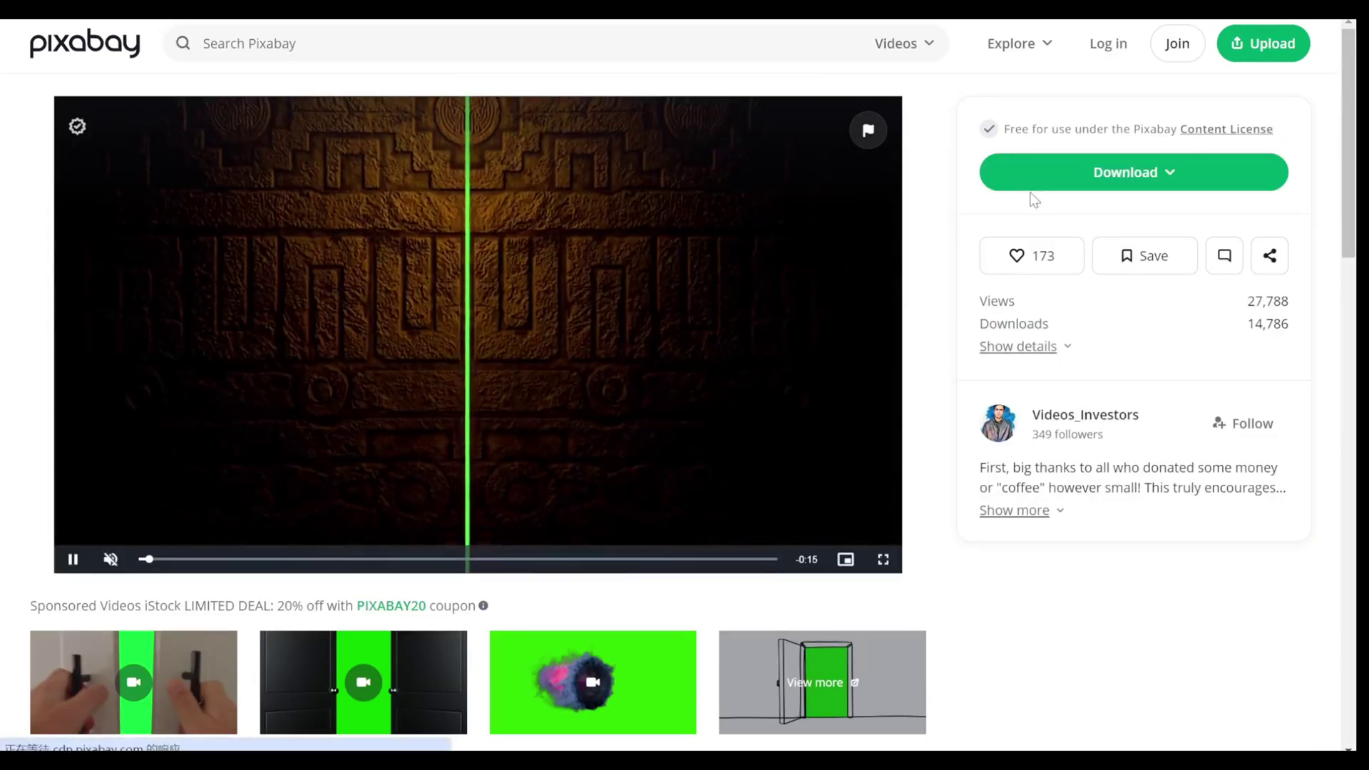
click(1101, 173)
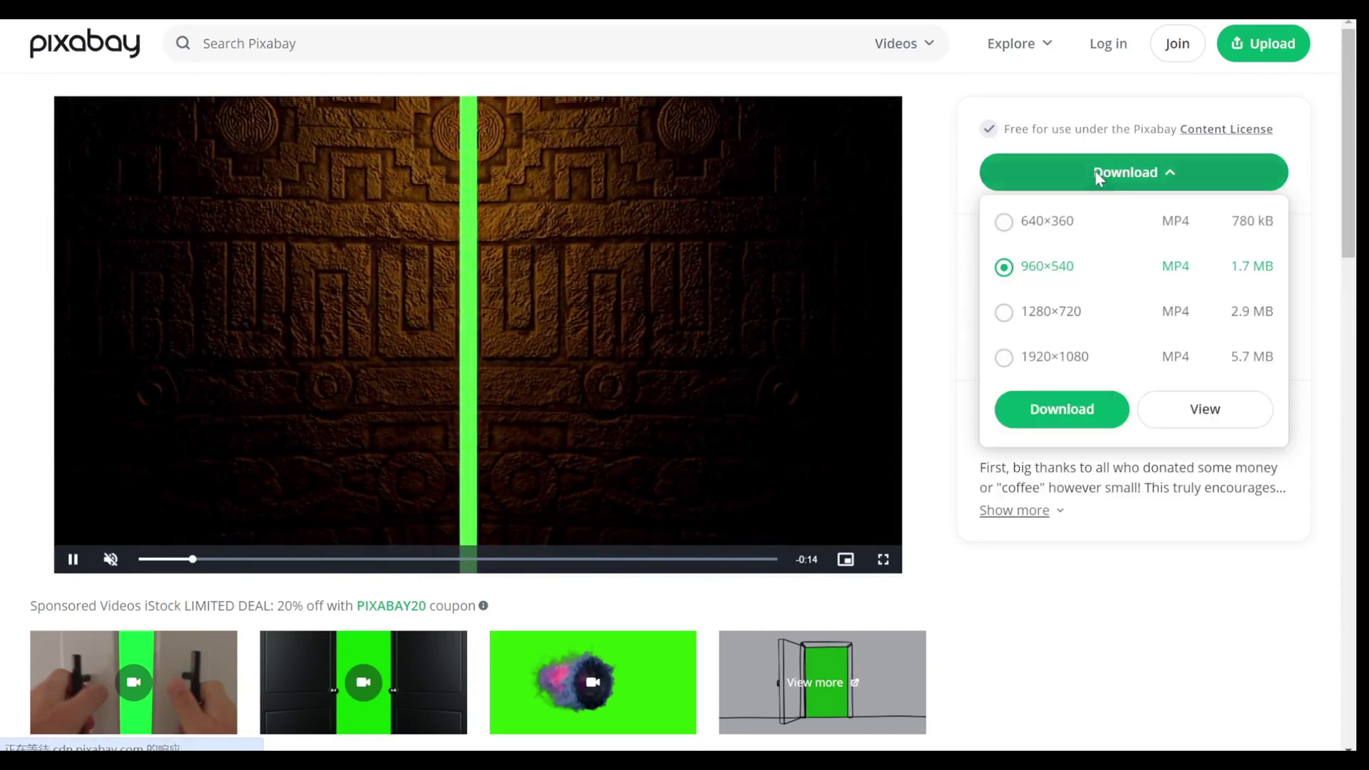
click(1062, 409)
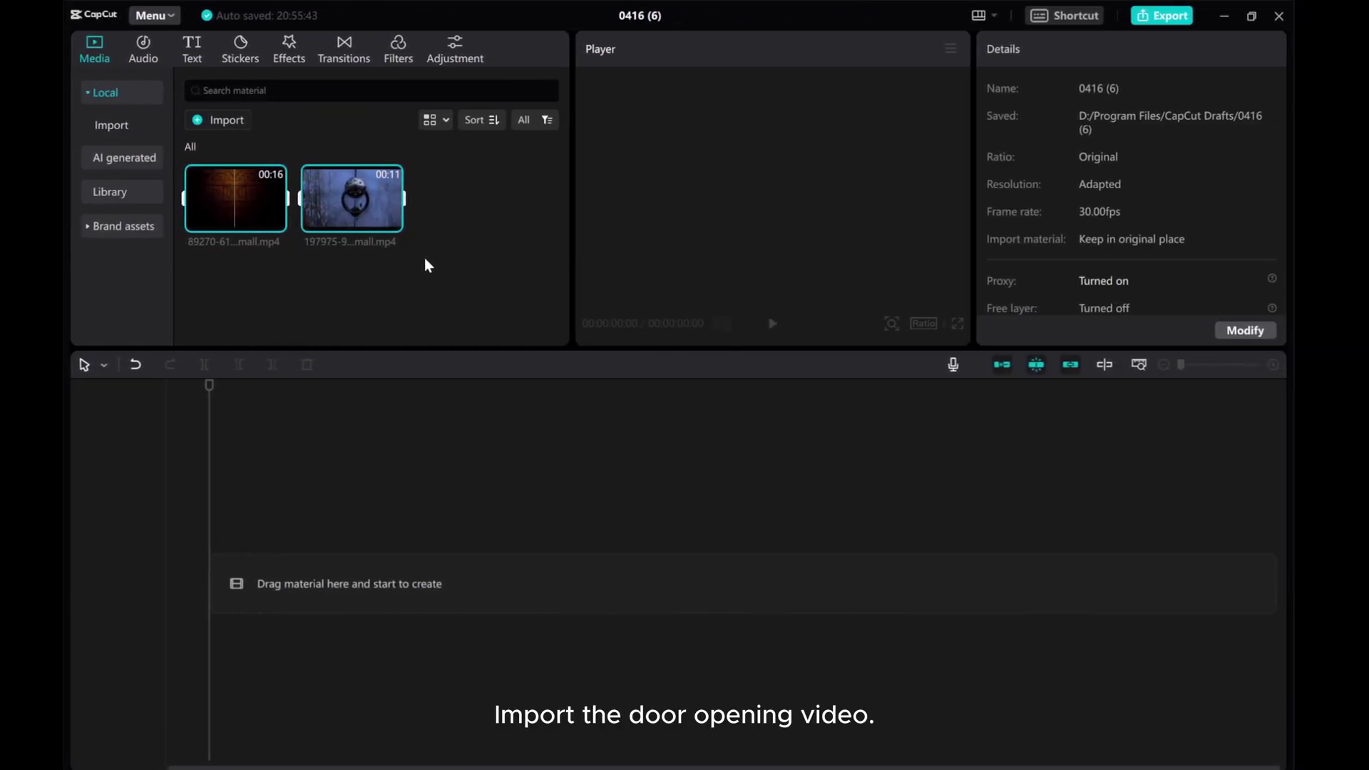
- In CapCut, put the 89270 green screen door clip on the main track and remove the 197975 clip placed with it
drag(233, 200, 212, 585)
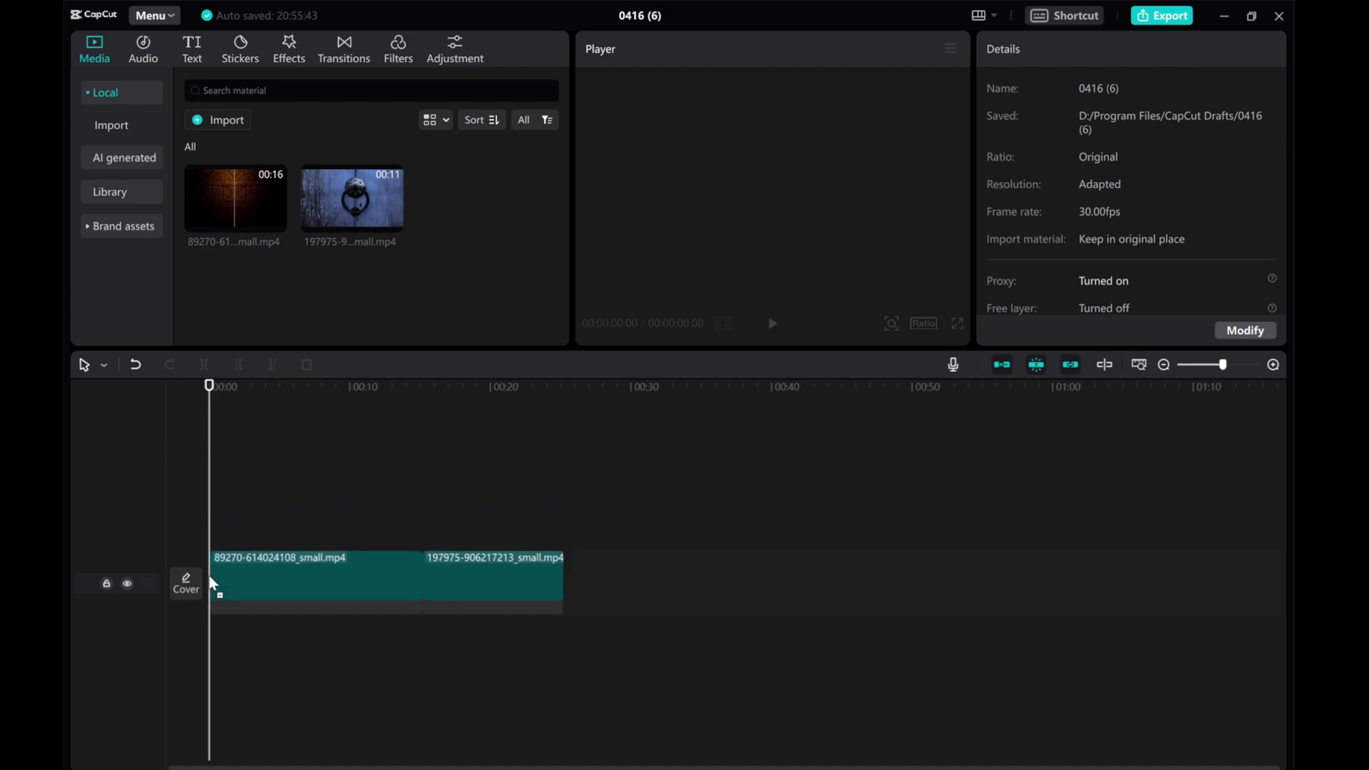
click(477, 579)
key(Delete)
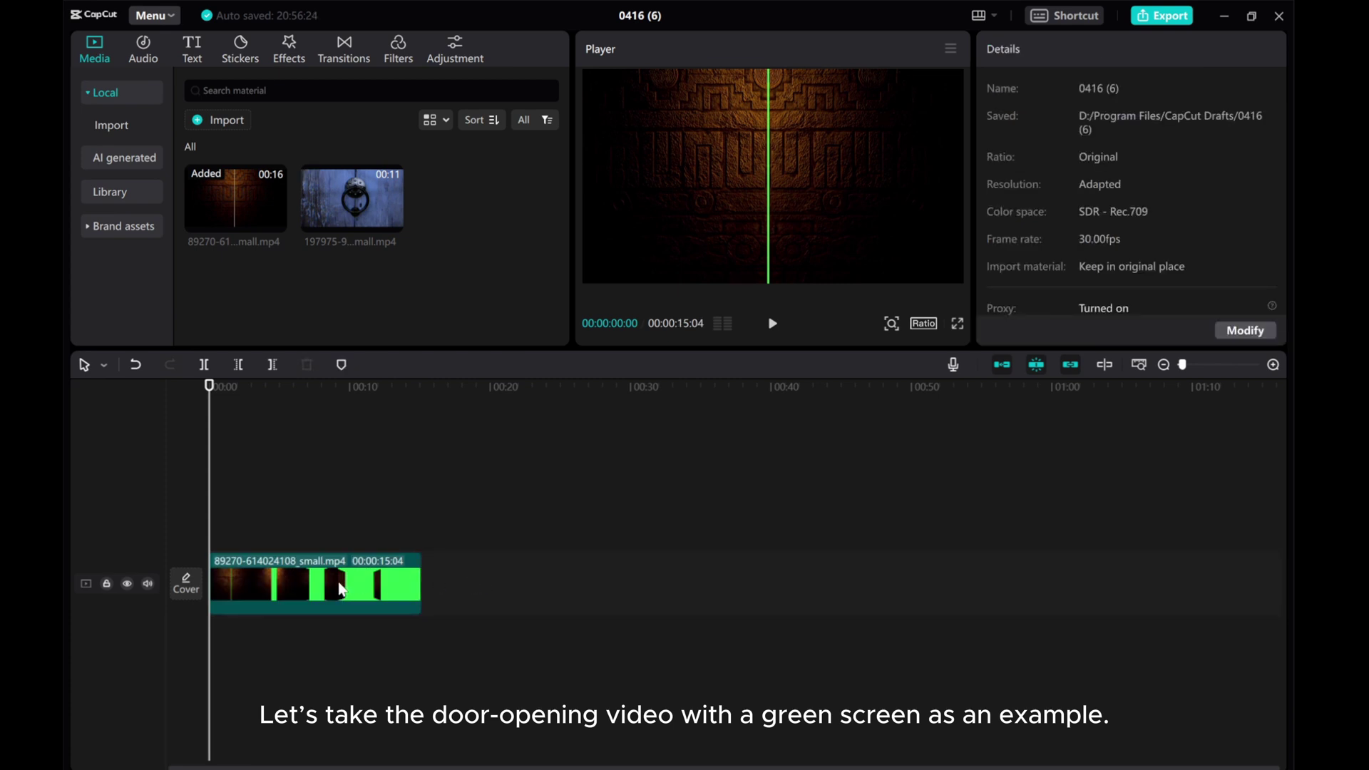
- Enable chroma key on the door clip at 00:00:05:11 and pick the green between the doors as the key color
click(342, 589)
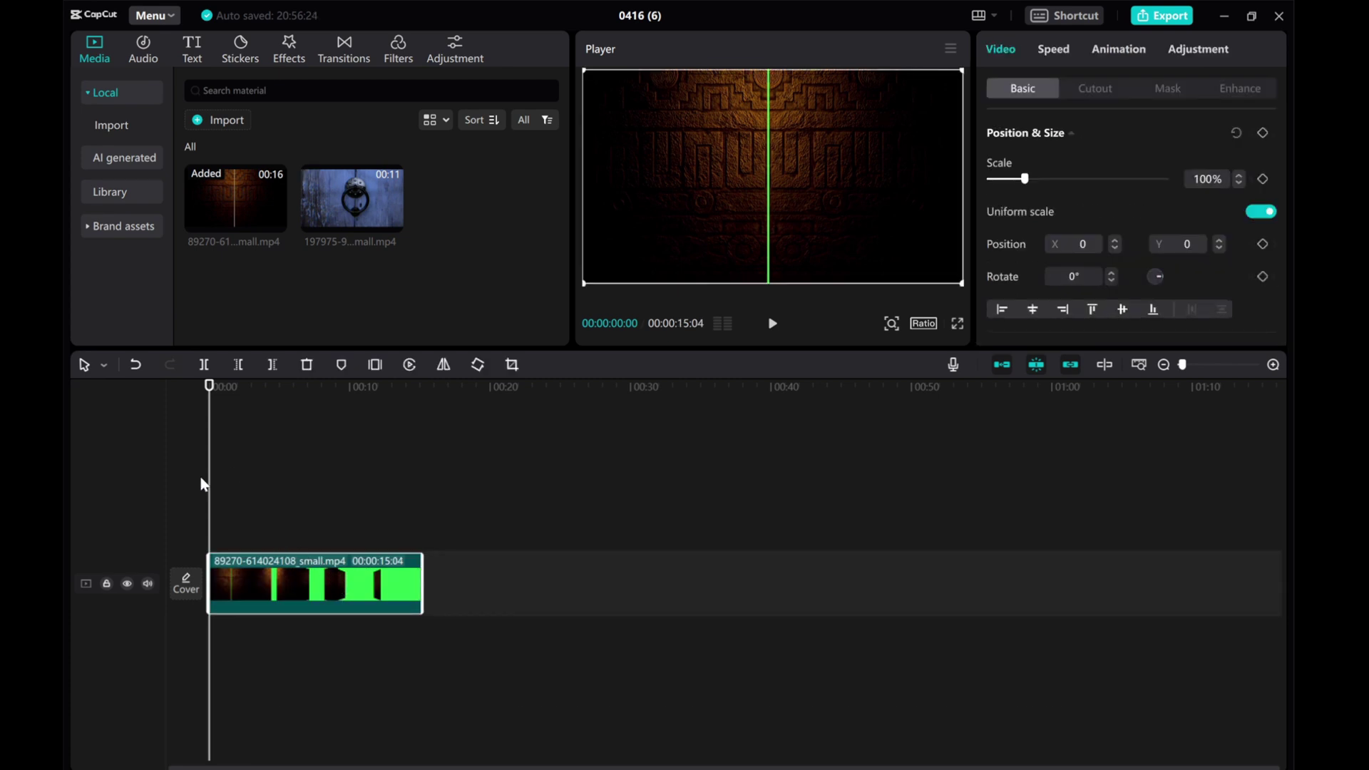
drag(209, 491, 284, 491)
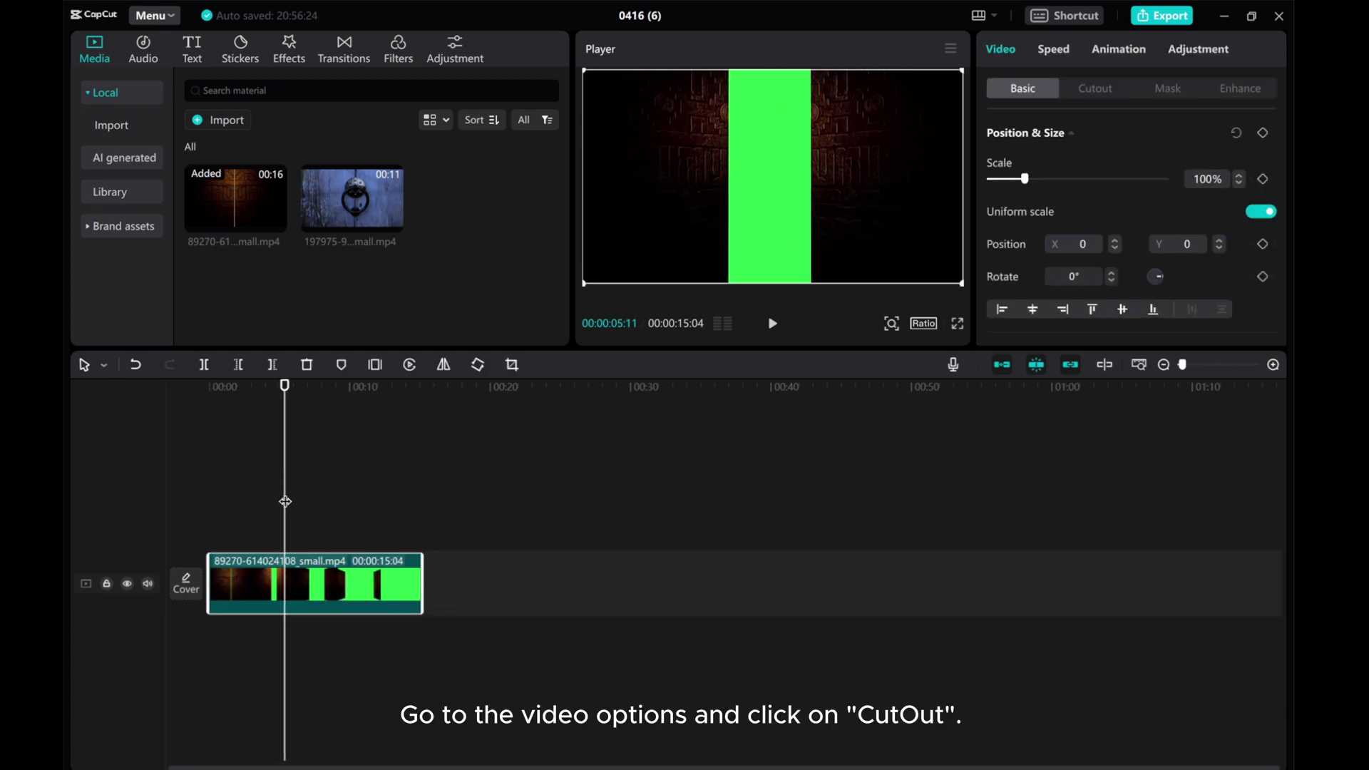
click(1093, 90)
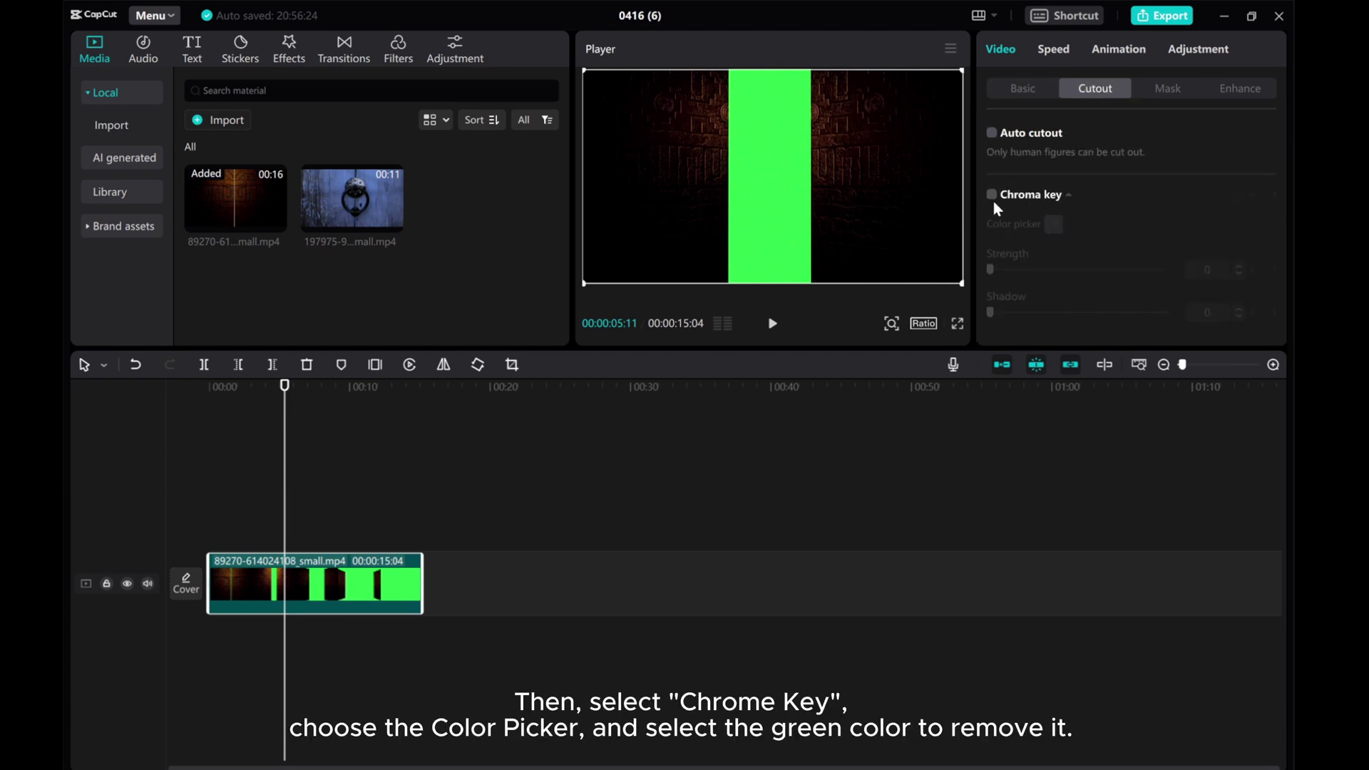
click(725, 200)
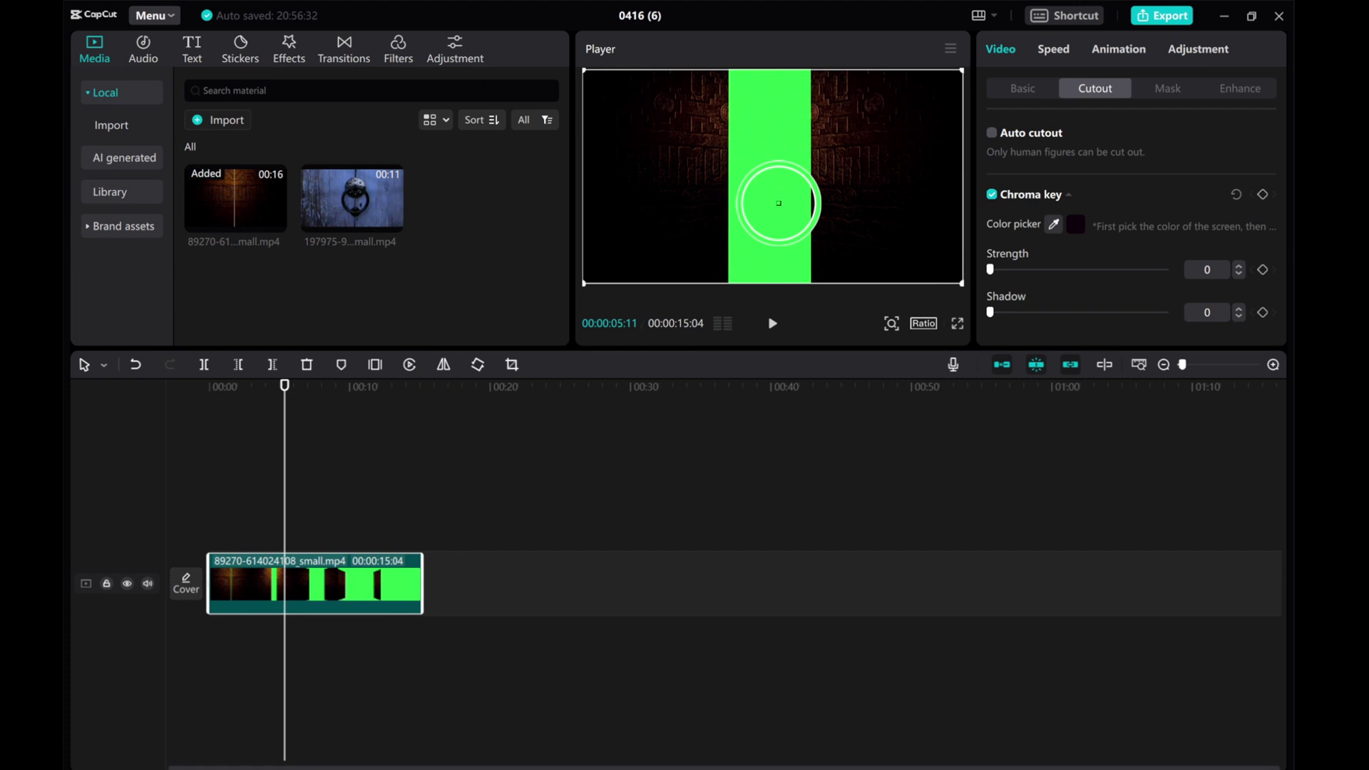
- Set the door clip's chroma key strength to 95 and shadow to 28
drag(989, 269, 1022, 270)
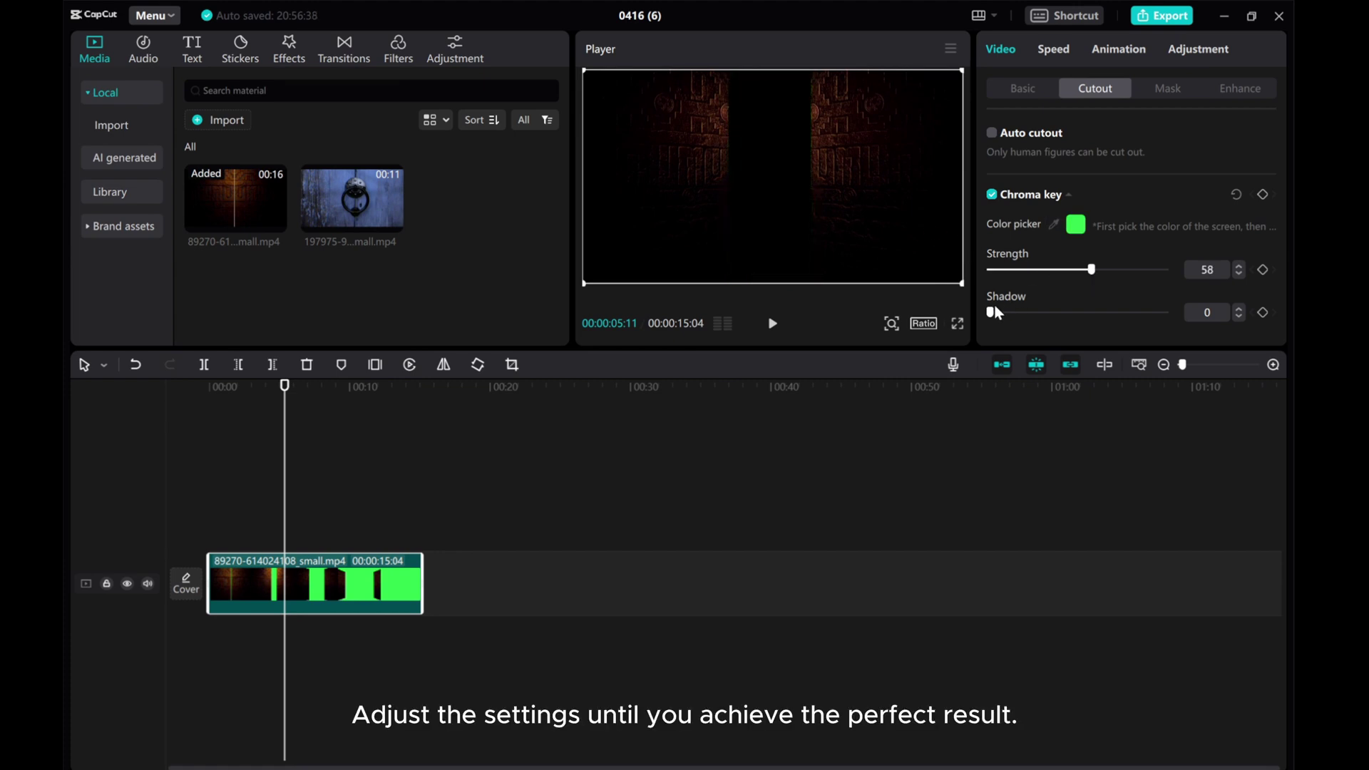
drag(991, 313, 1004, 314)
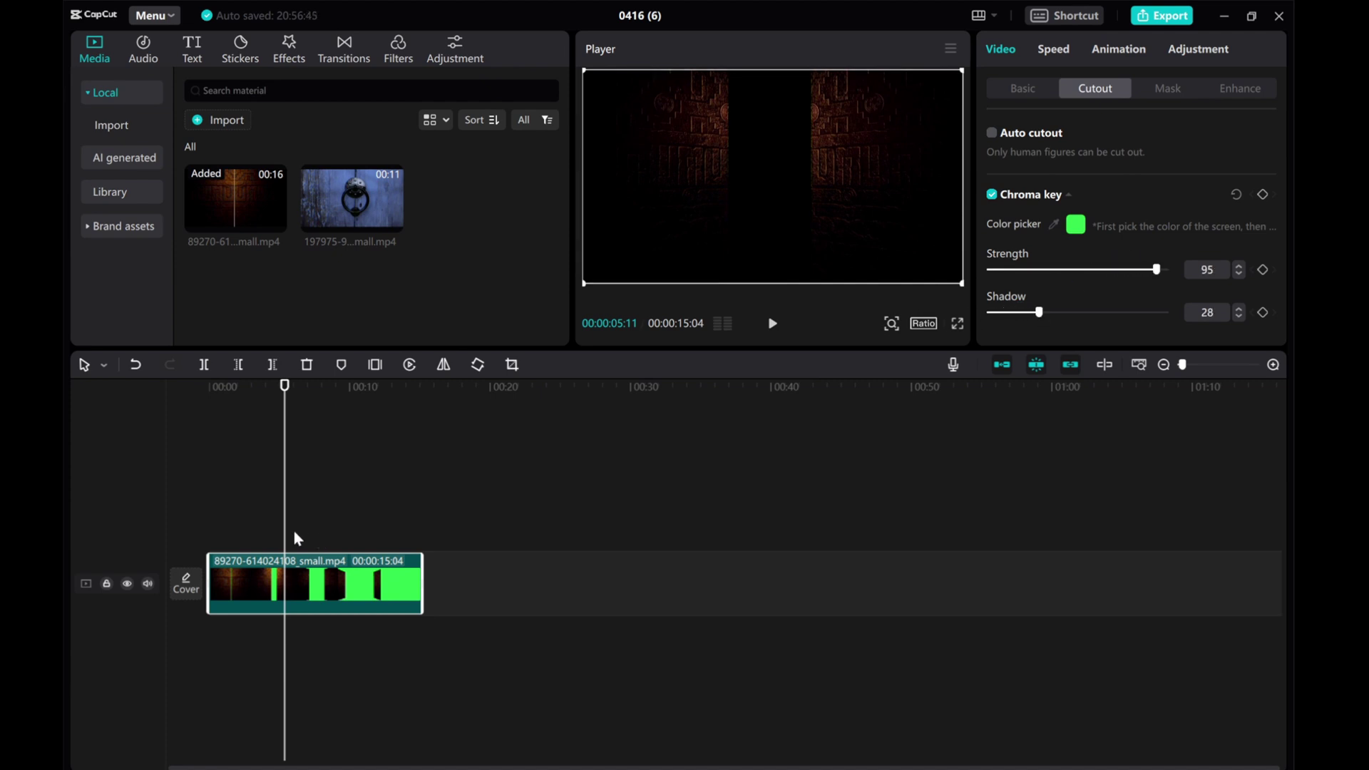
drag(298, 539, 295, 539)
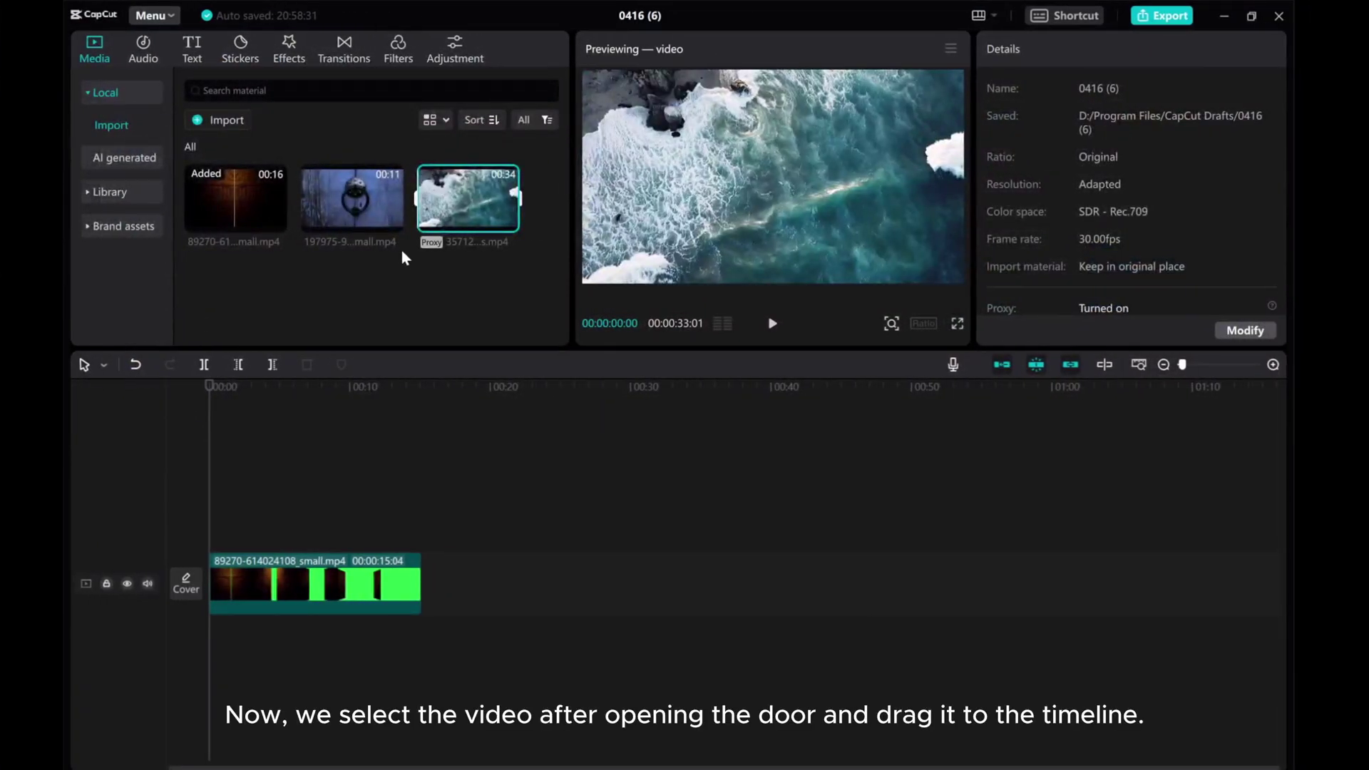
- Place the ocean waves clip on the main track beneath the keyed door clip and play the composite
drag(440, 194, 218, 522)
mouse_move(250, 579)
mouse_down()
mouse_move(250, 477)
mouse_move(253, 599)
mouse_up()
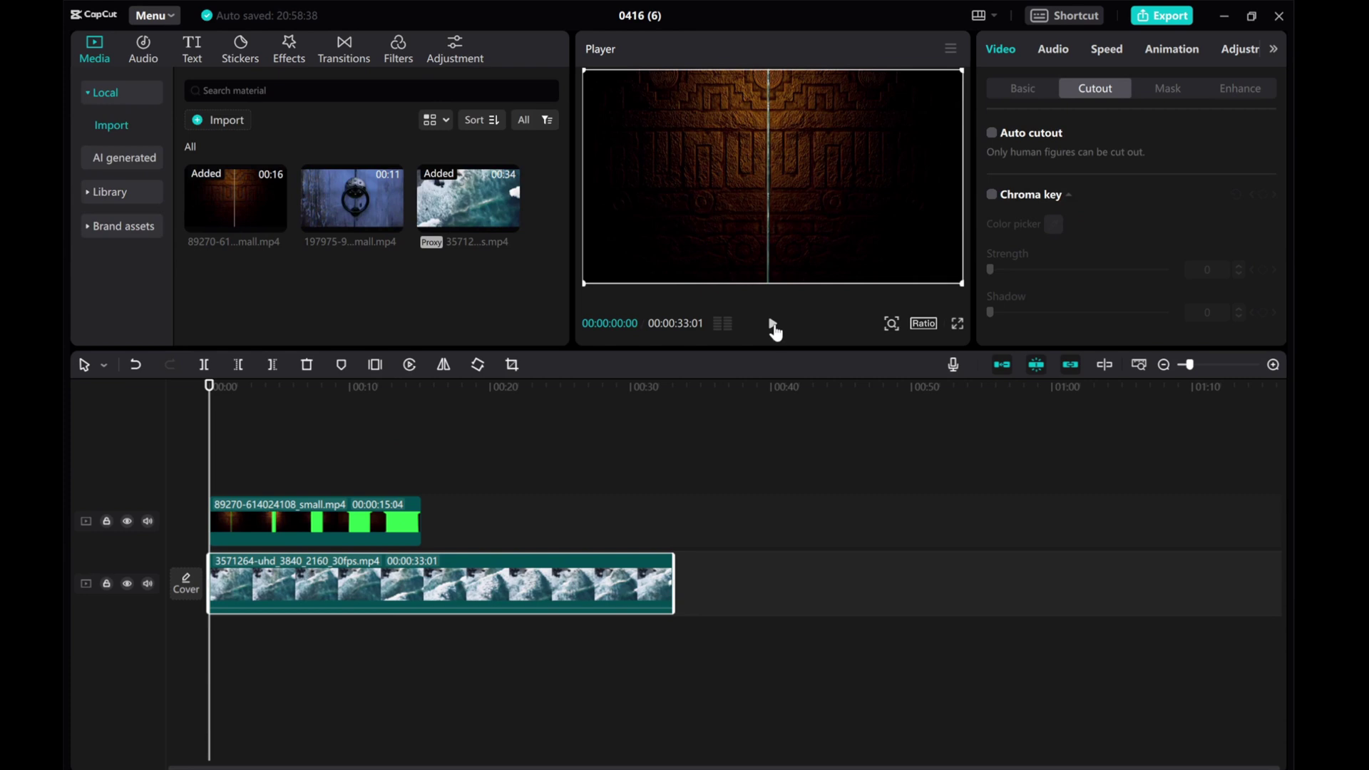
drag(403, 457, 162, 424)
click(273, 367)
click(772, 326)
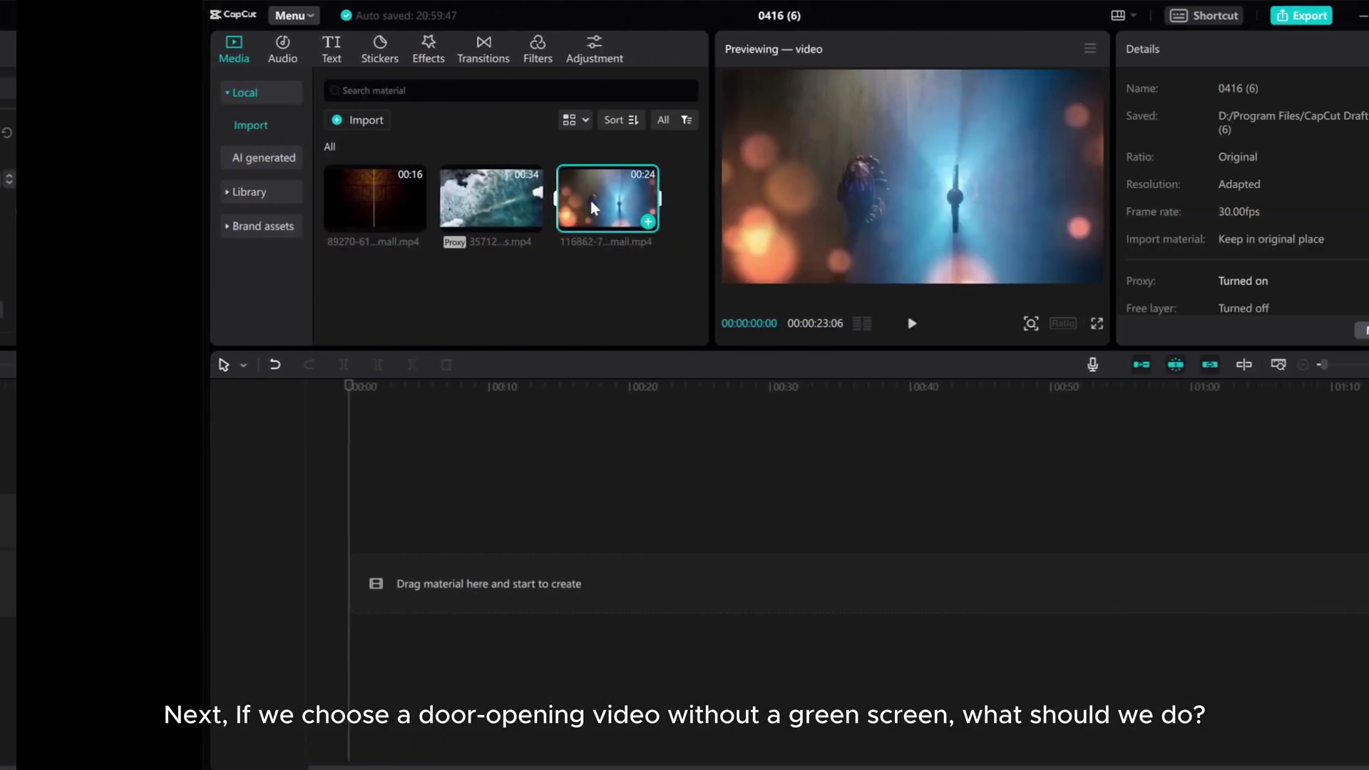
- Put the 116862 door clip on the empty main track, preview it, and place the playhead at 00:00:08:03, just before the doors part
drag(285, 507, 217, 587)
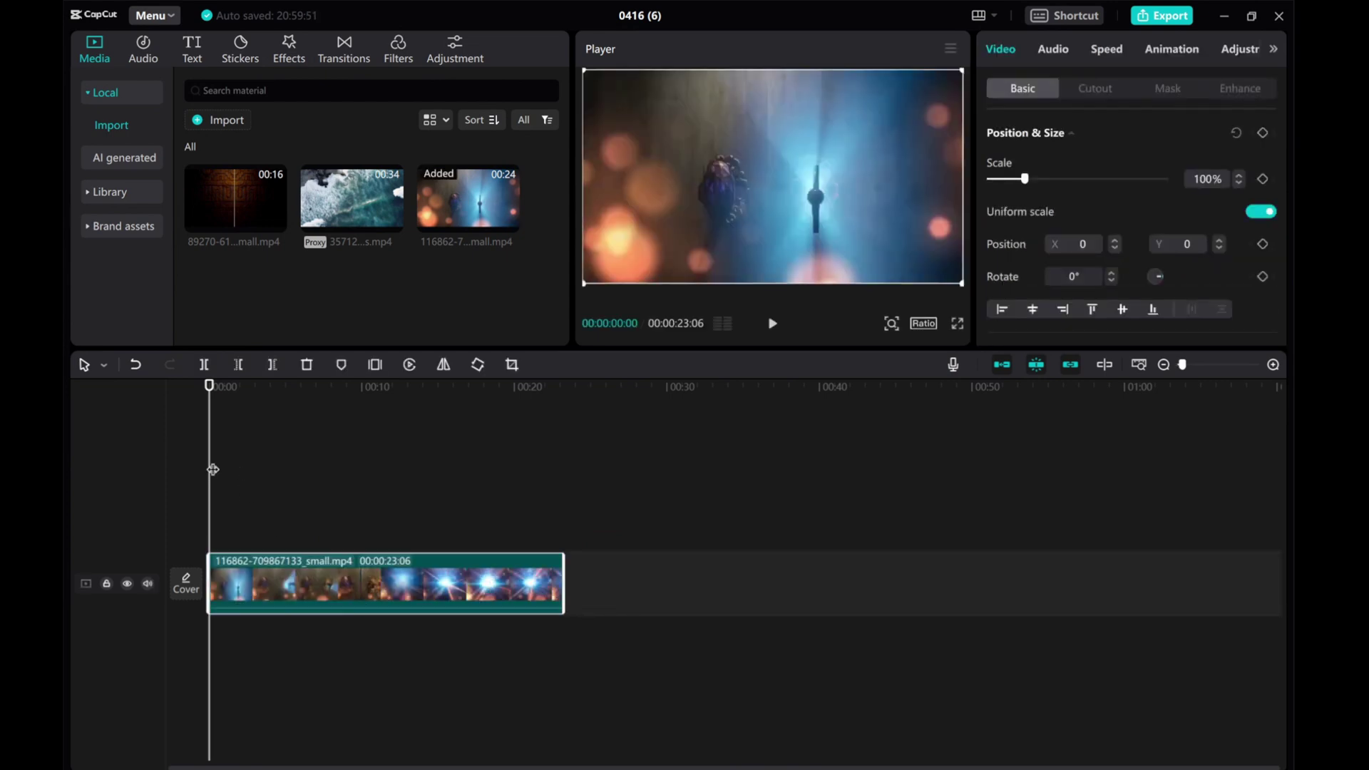
click(773, 325)
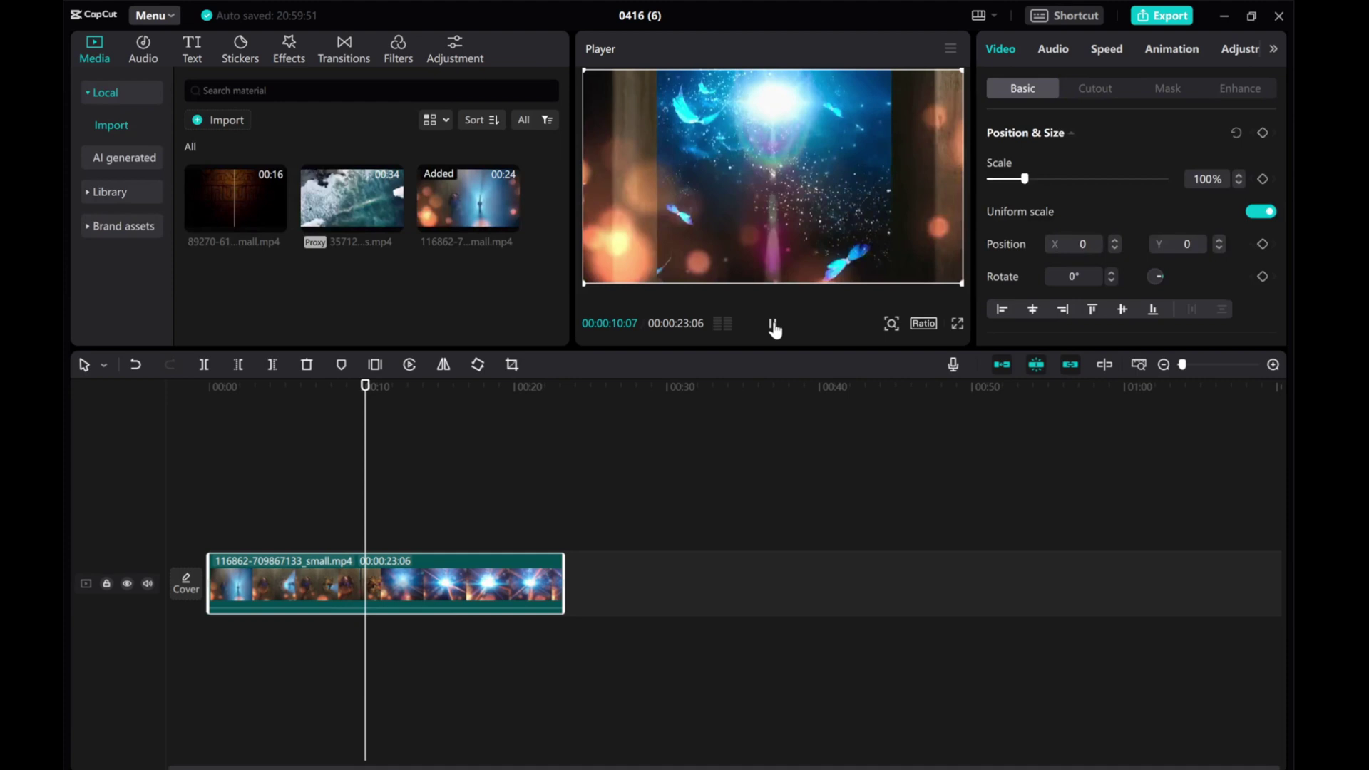
click(773, 324)
drag(379, 466, 333, 467)
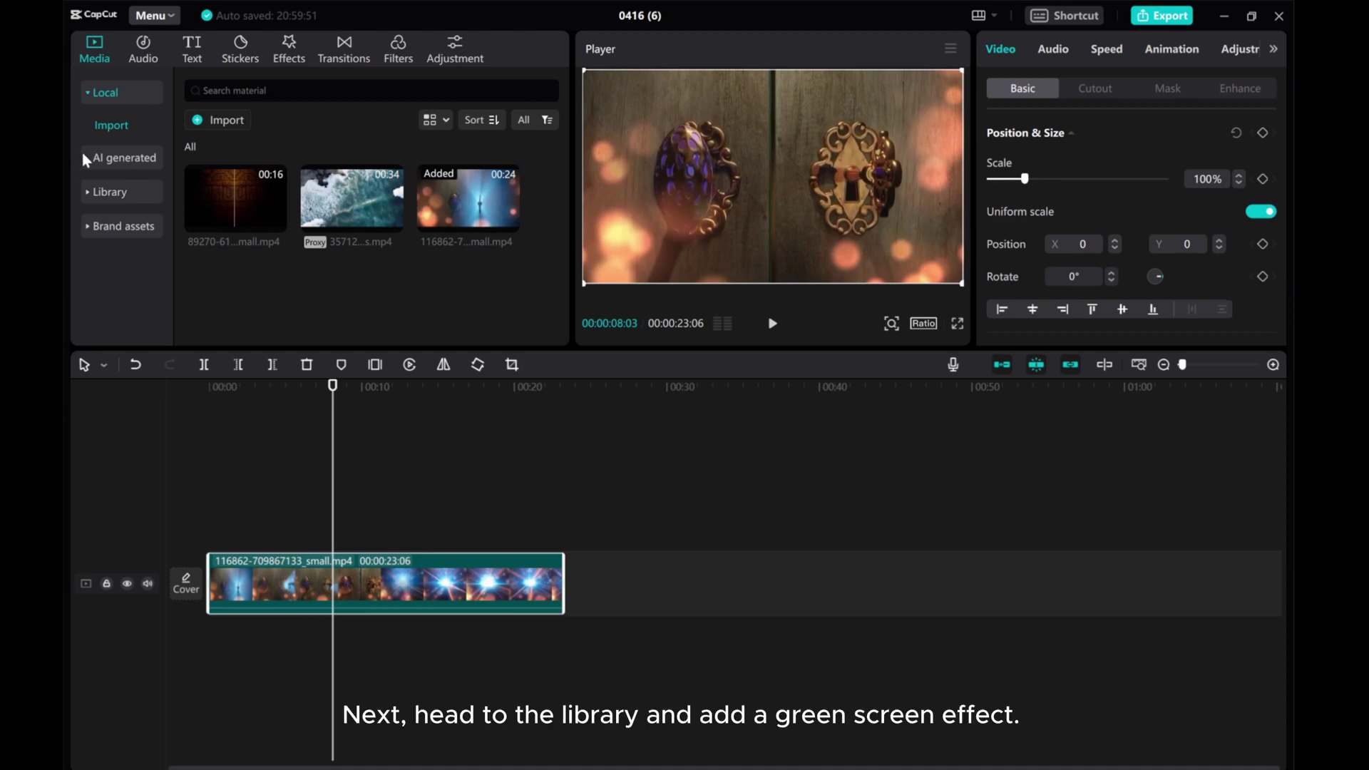
- Add the library's green screen image of a hand holding a smartphone above the door clip, starting at 00:00:08:03
click(85, 190)
click(113, 255)
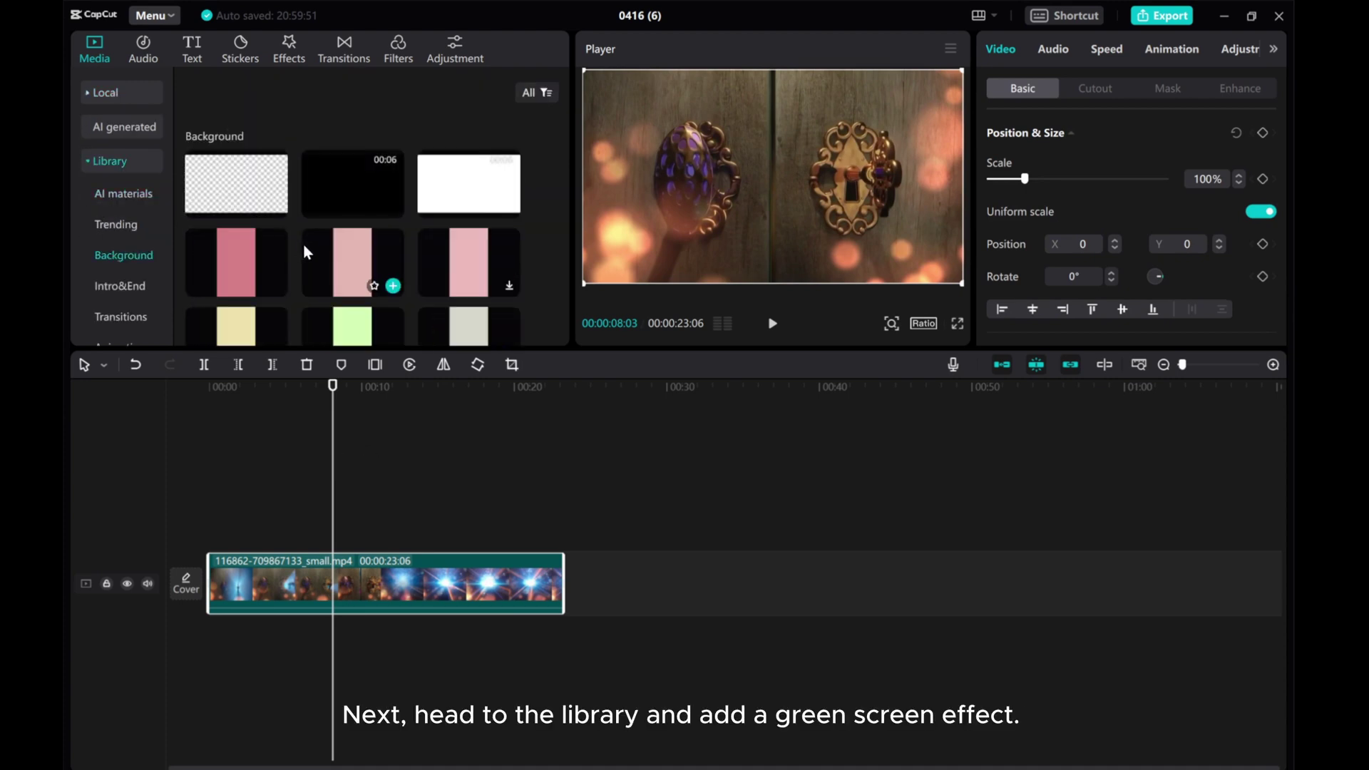
scroll(138, 276, down, 3)
click(121, 288)
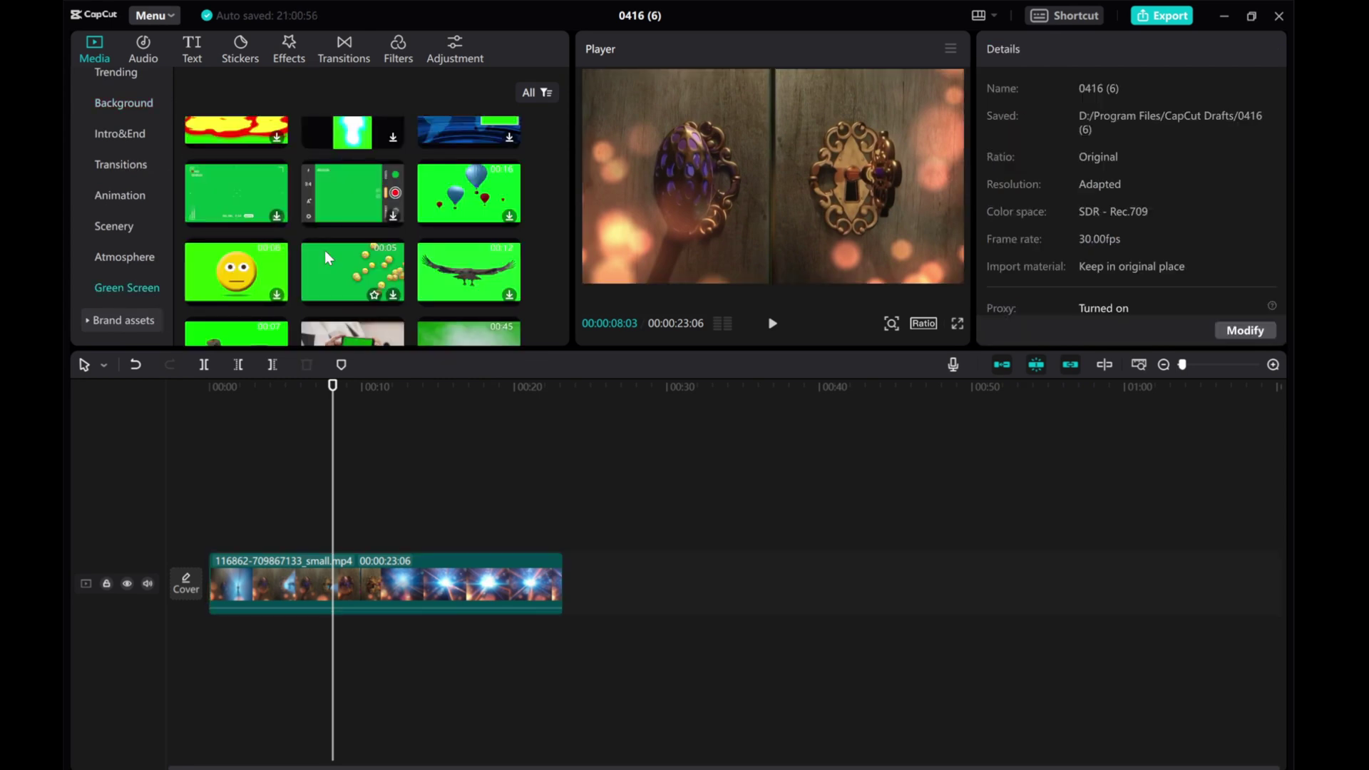
scroll(325, 255, down, 3)
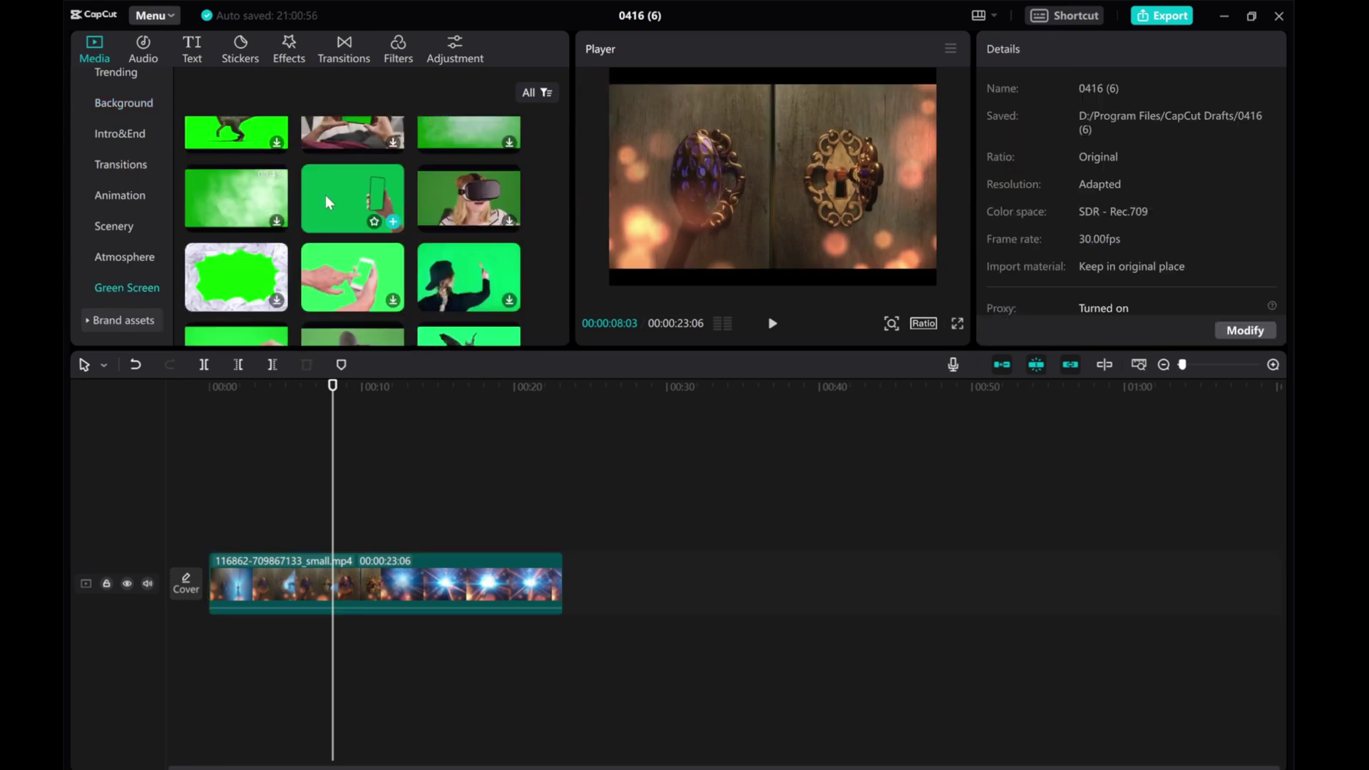
click(332, 195)
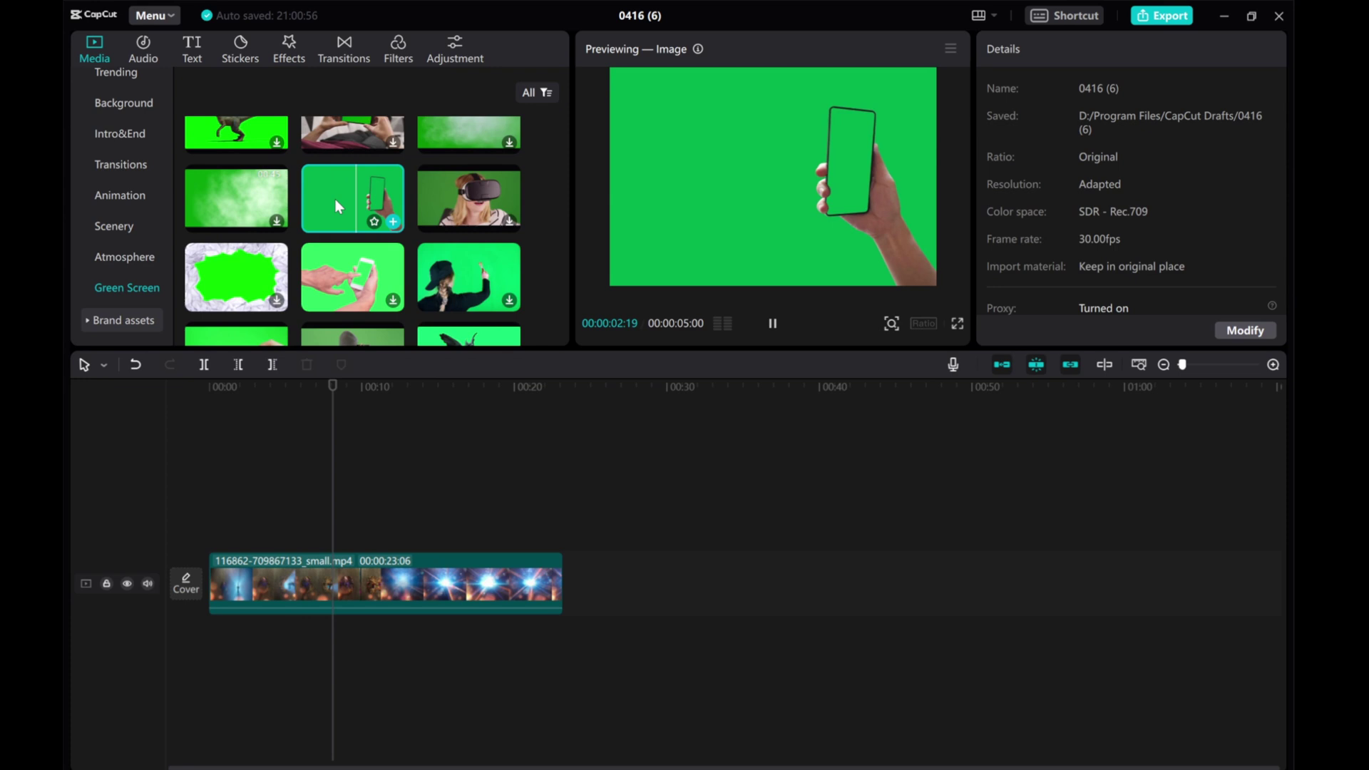
drag(335, 199, 349, 534)
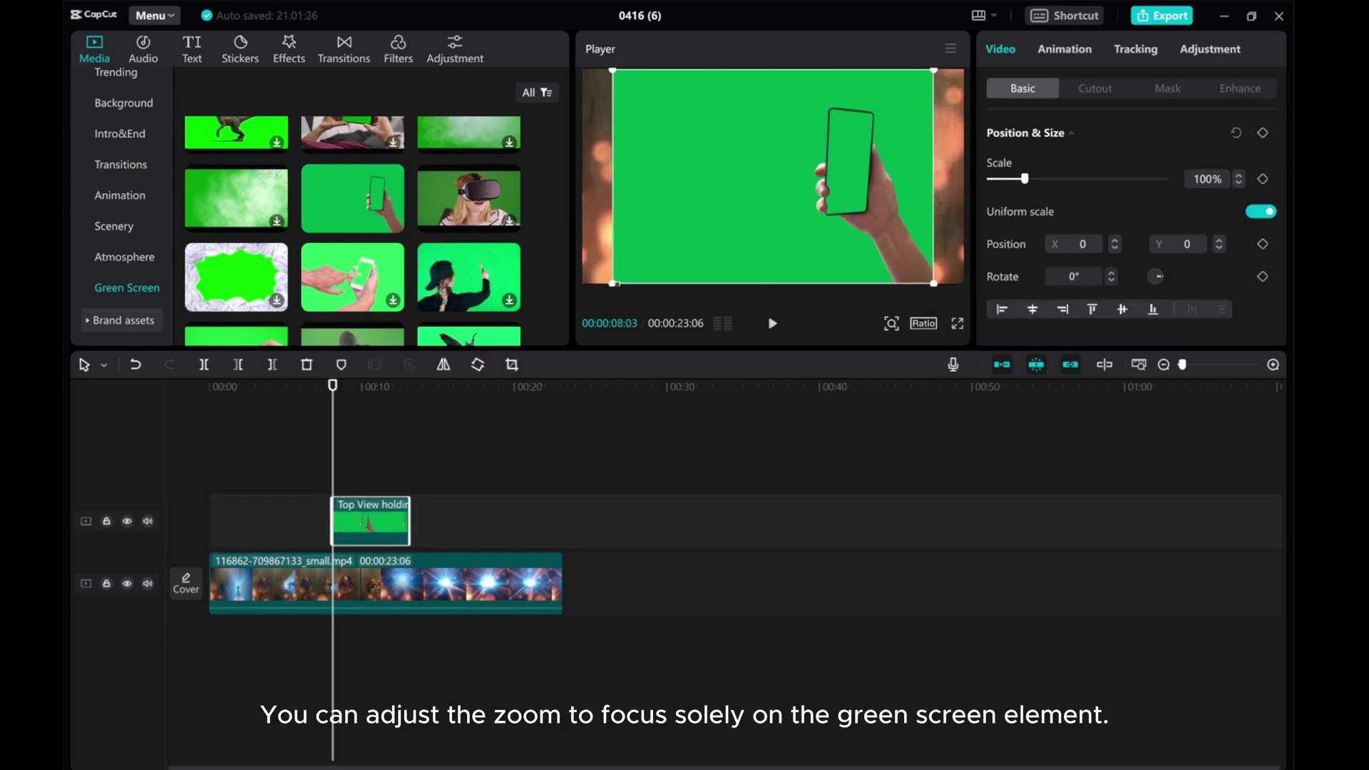
- Scale the green screen image to 236% and shift it to X 1291, Y -362 so plain green fills the frame
drag(616, 283, 399, 337)
drag(805, 228, 922, 259)
drag(1053, 178, 1069, 179)
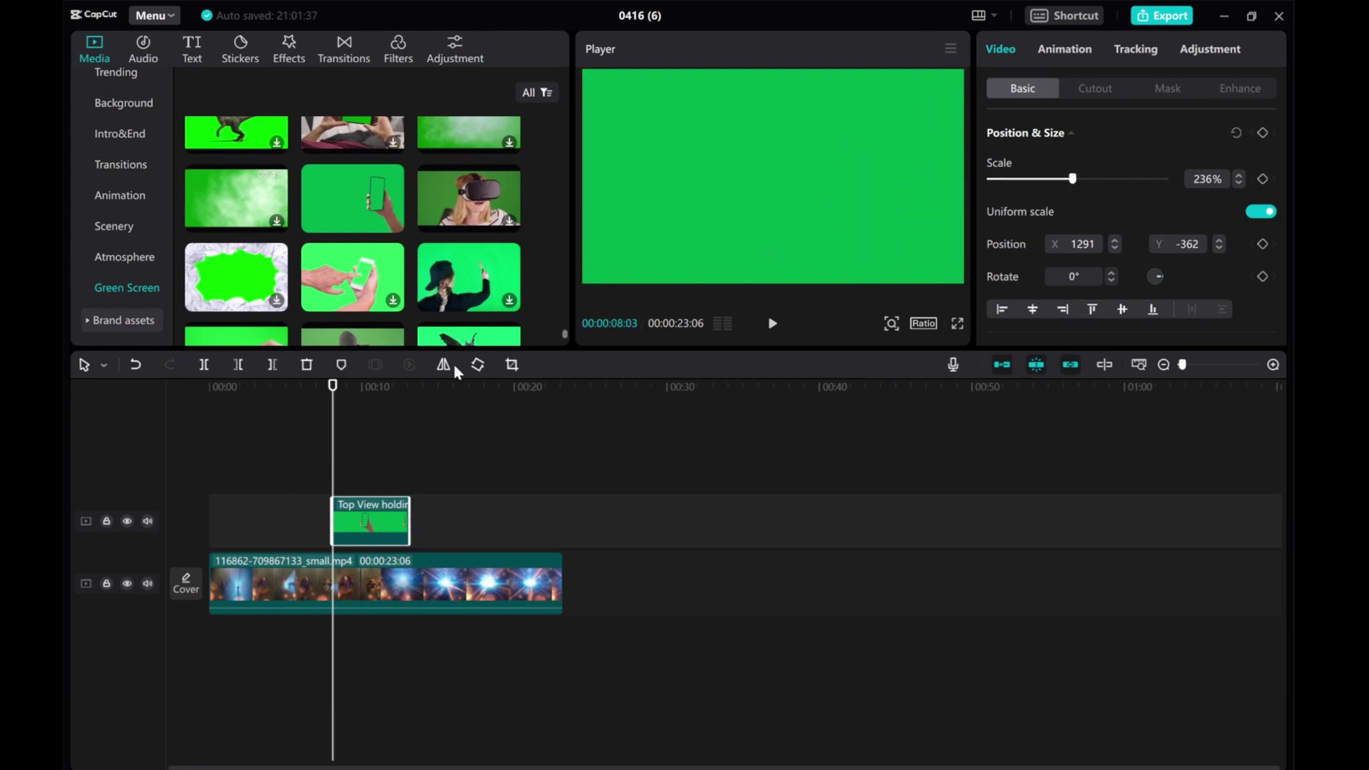
- Apply a rectangle mask to the green image, narrow it to a thin vertical strip over the door gap, and keyframe it at 00:00:08:03
click(1103, 90)
click(1170, 88)
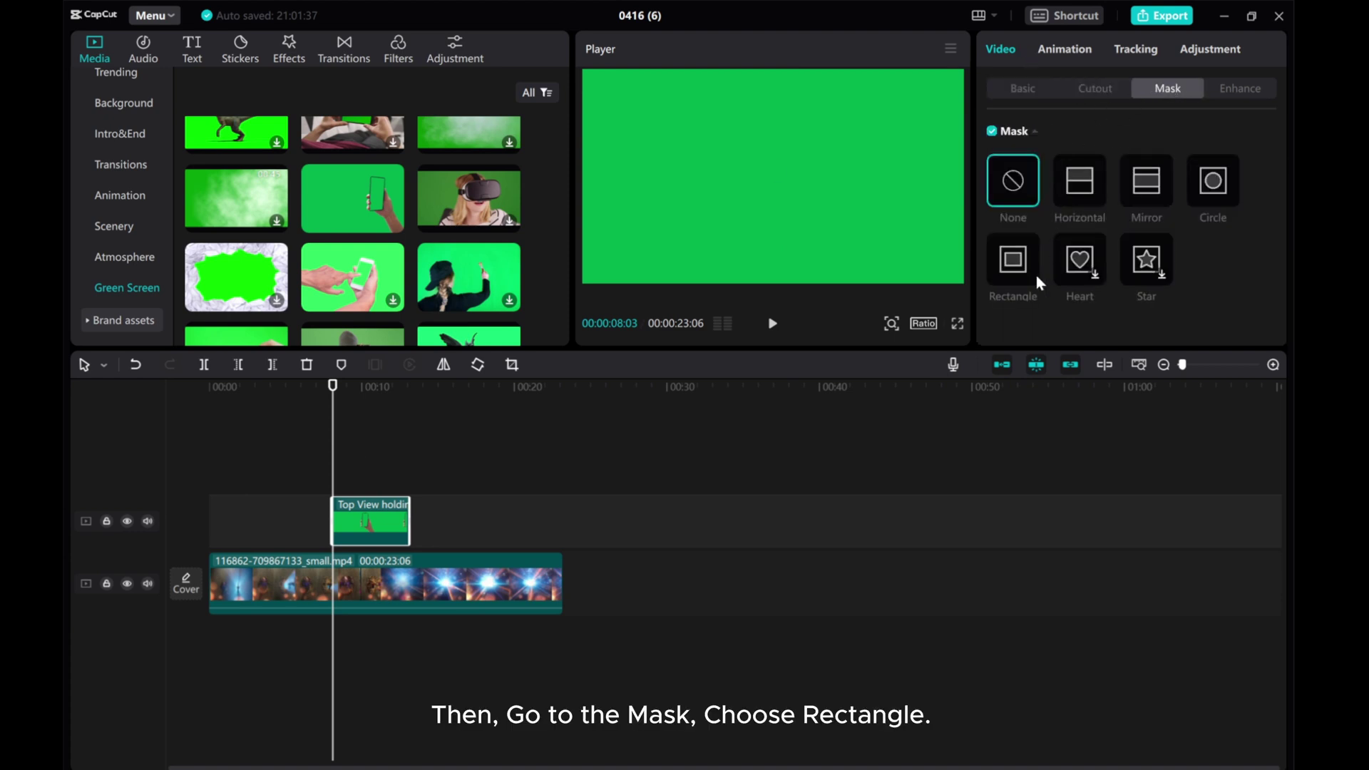
click(1015, 275)
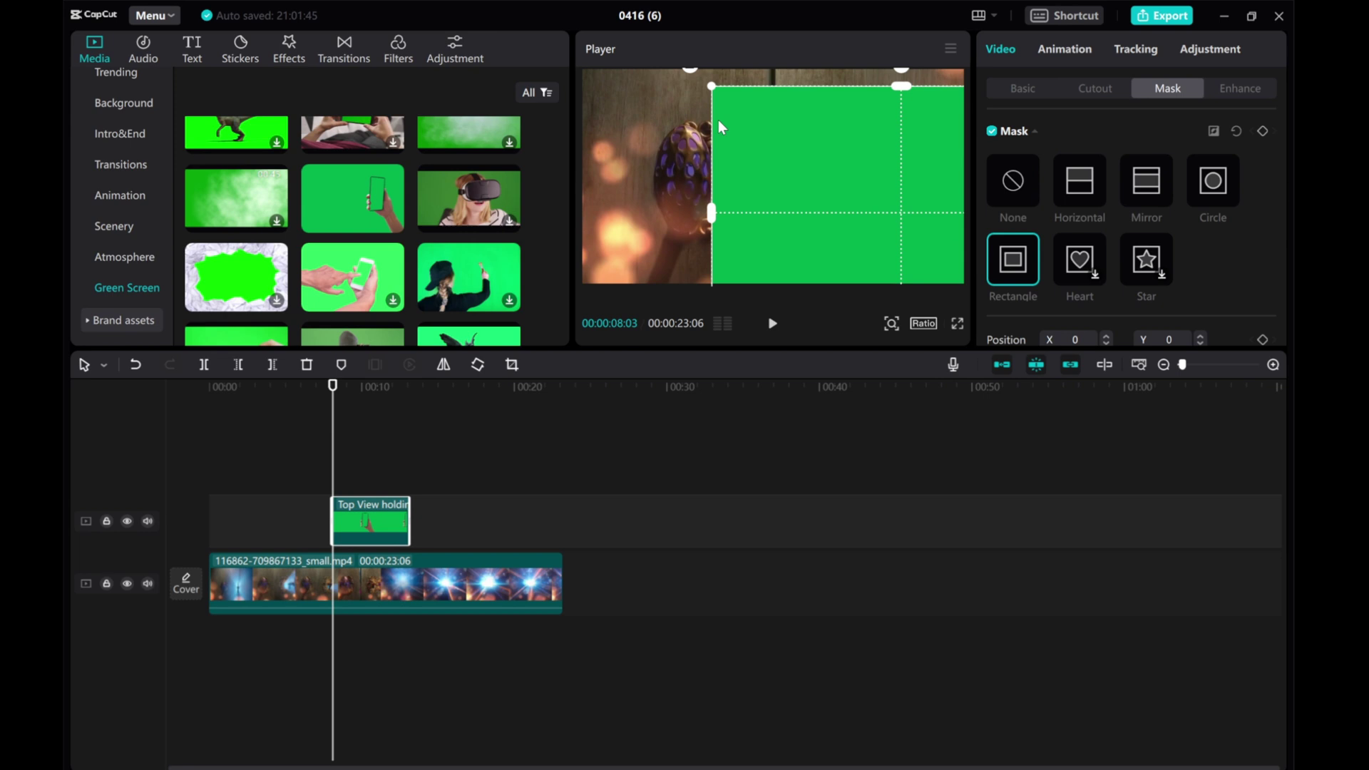
drag(712, 86, 683, 44)
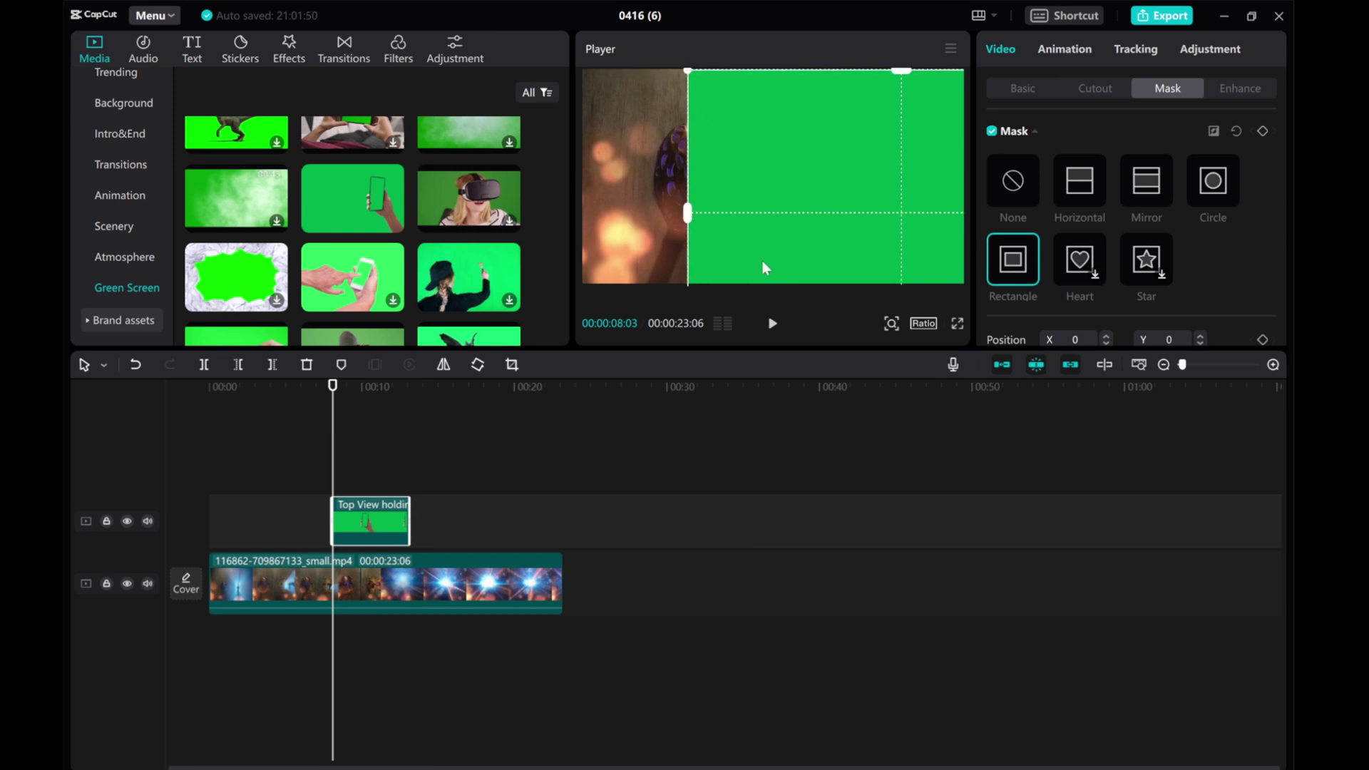
drag(806, 193, 725, 168)
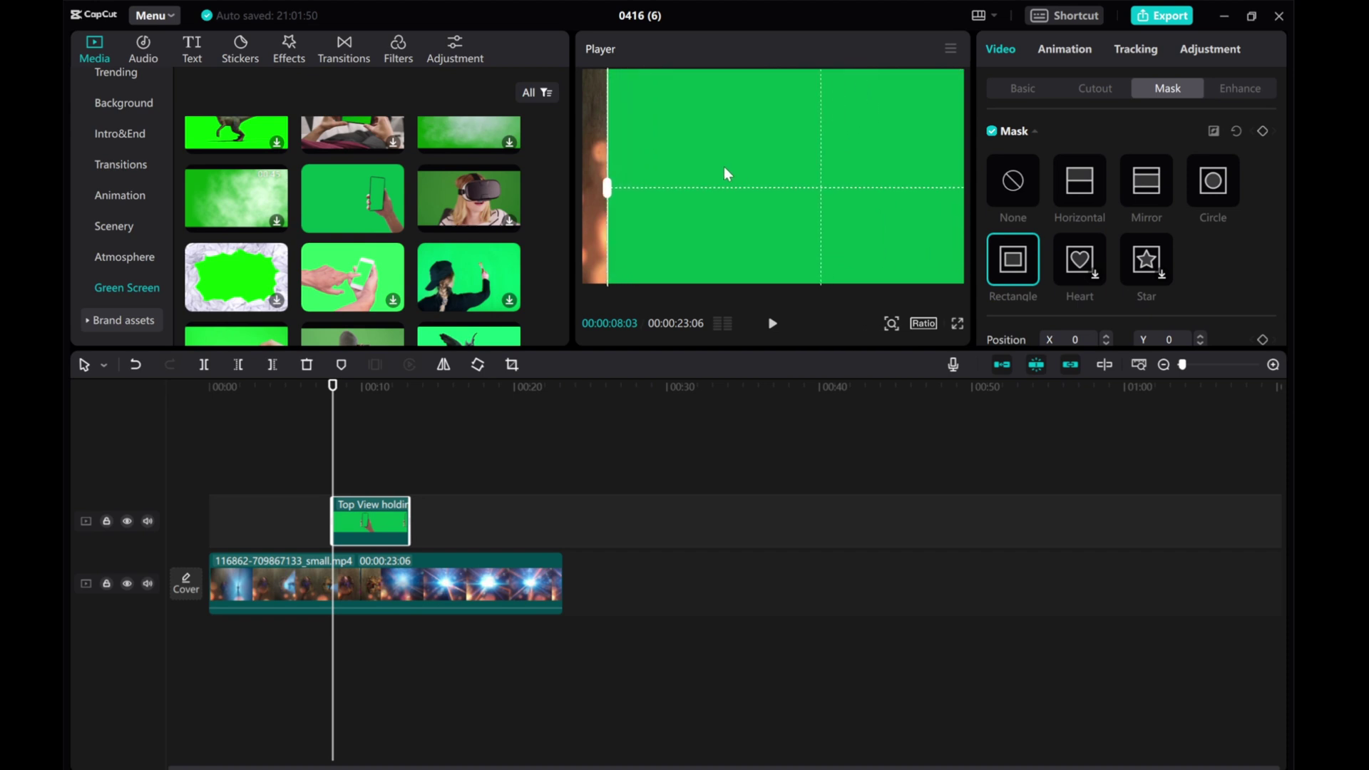
drag(609, 191, 780, 204)
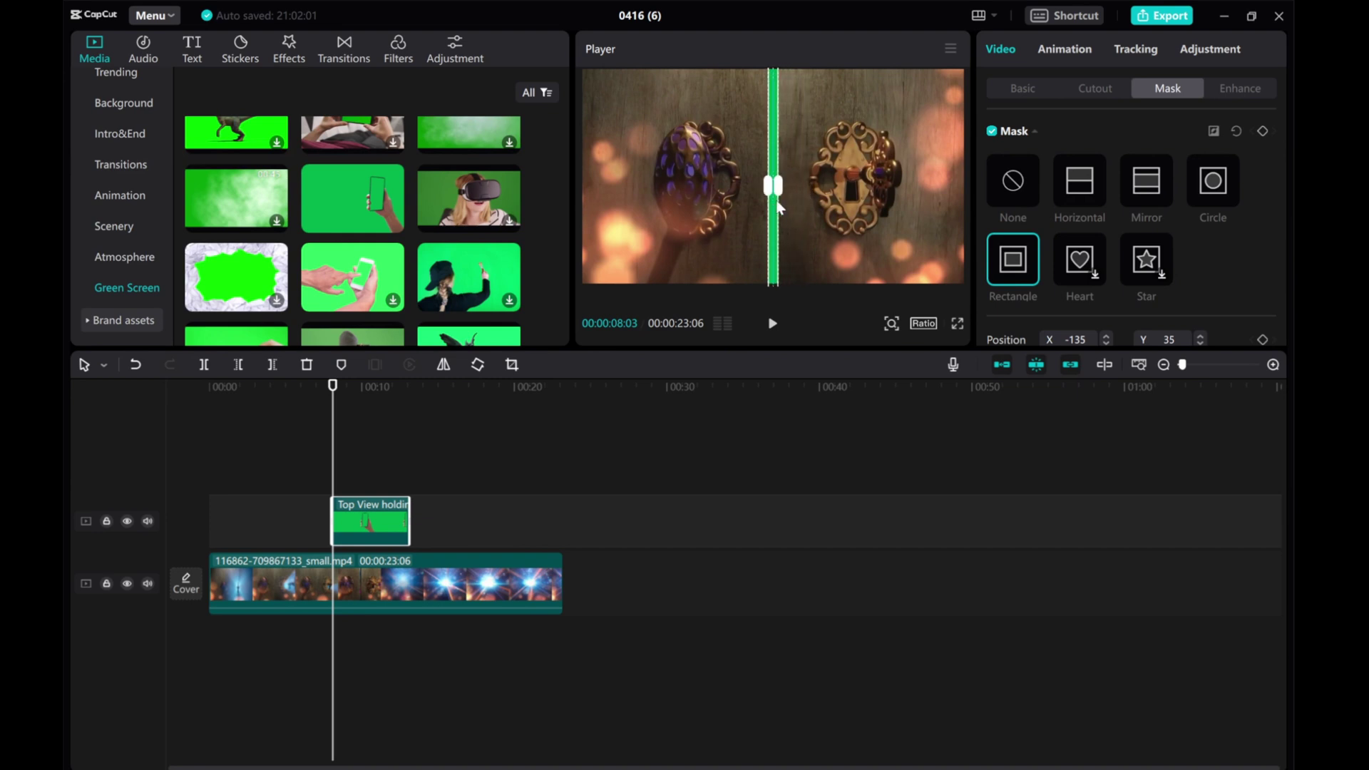
click(1264, 132)
- At 00:00:08:14, widen the rectangle mask to match the door gap and position it at X -170, Y 48
click(1273, 365)
click(1273, 365)
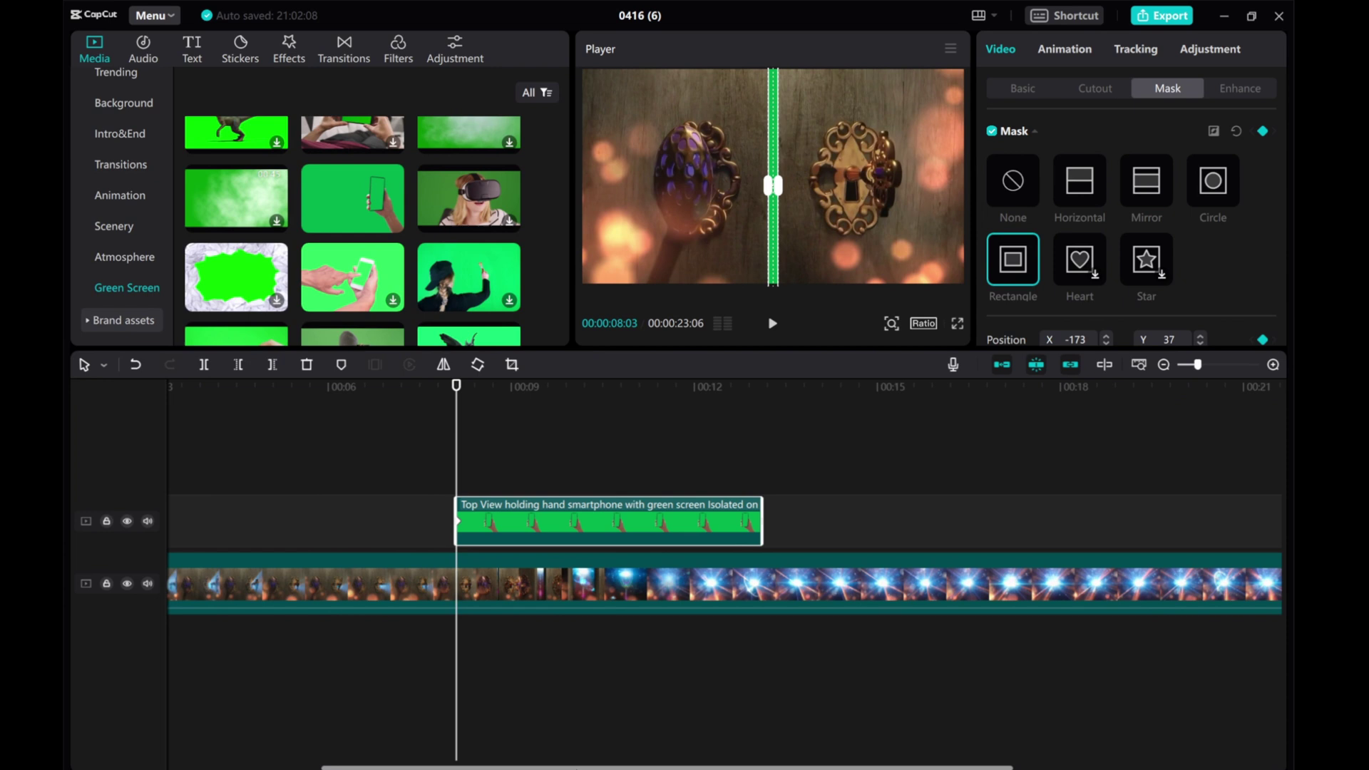
drag(576, 768, 662, 768)
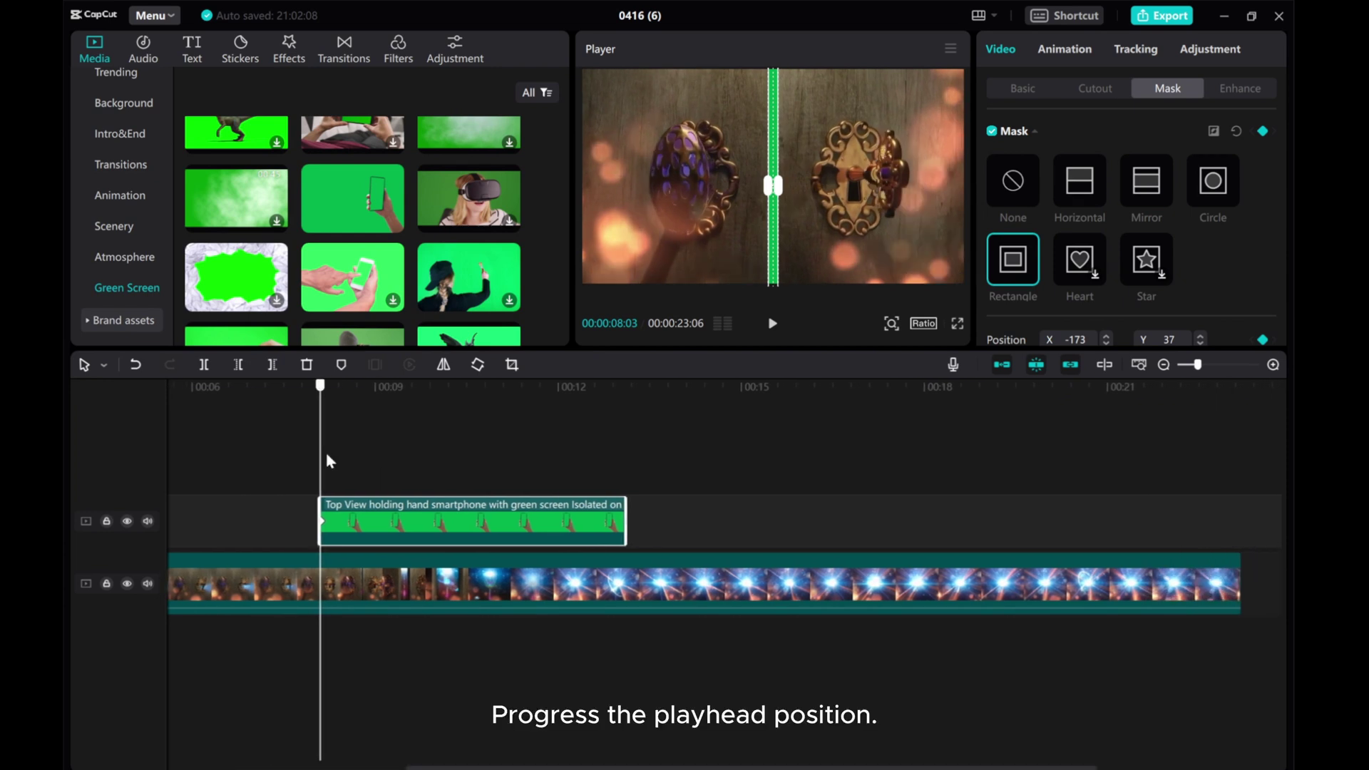
drag(322, 455, 343, 464)
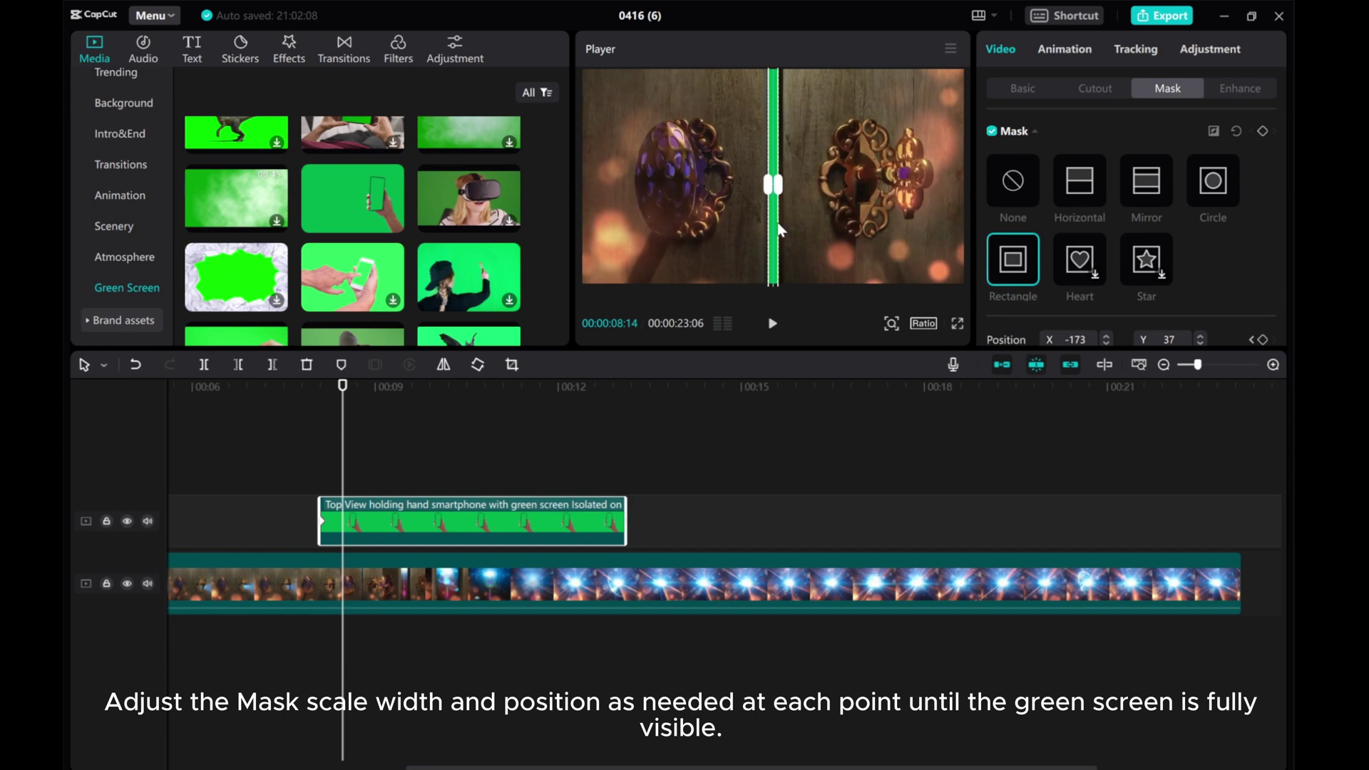
drag(779, 229, 785, 198)
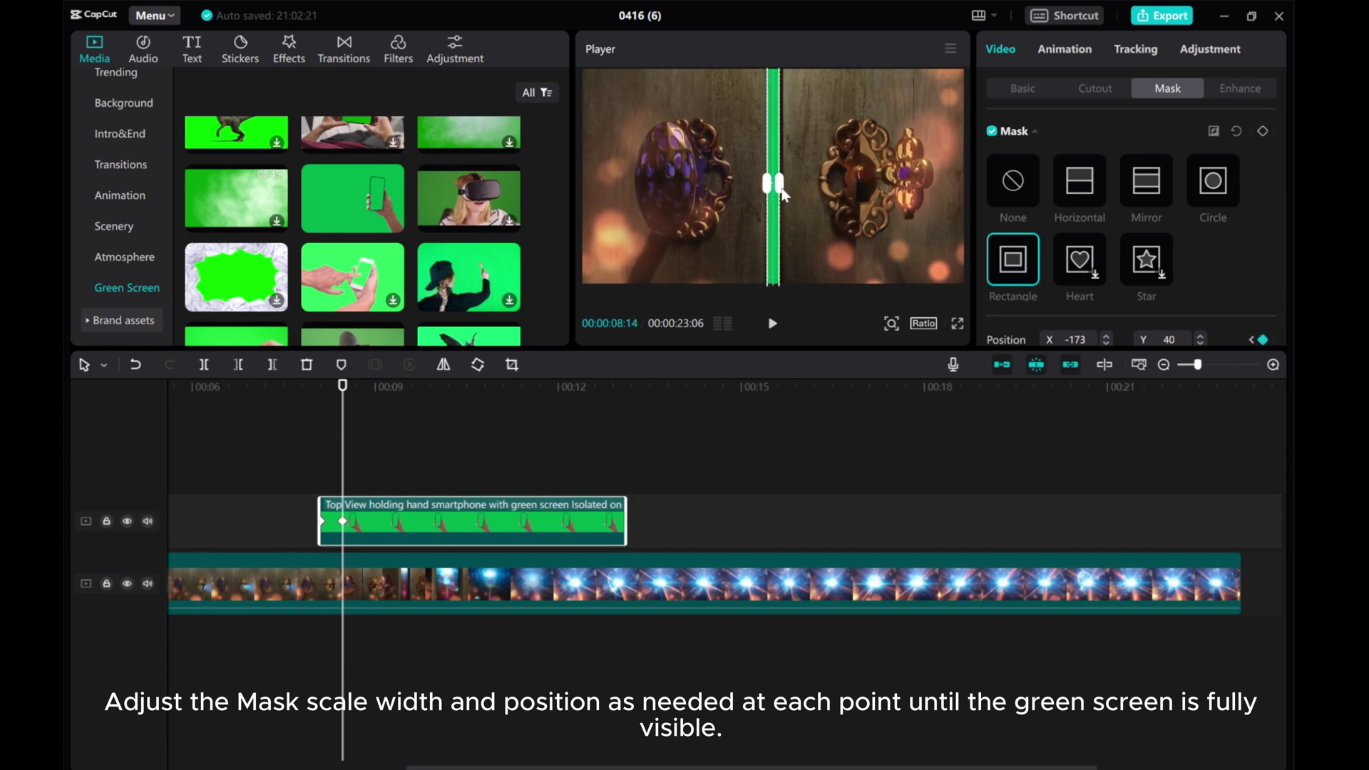
drag(775, 212, 776, 208)
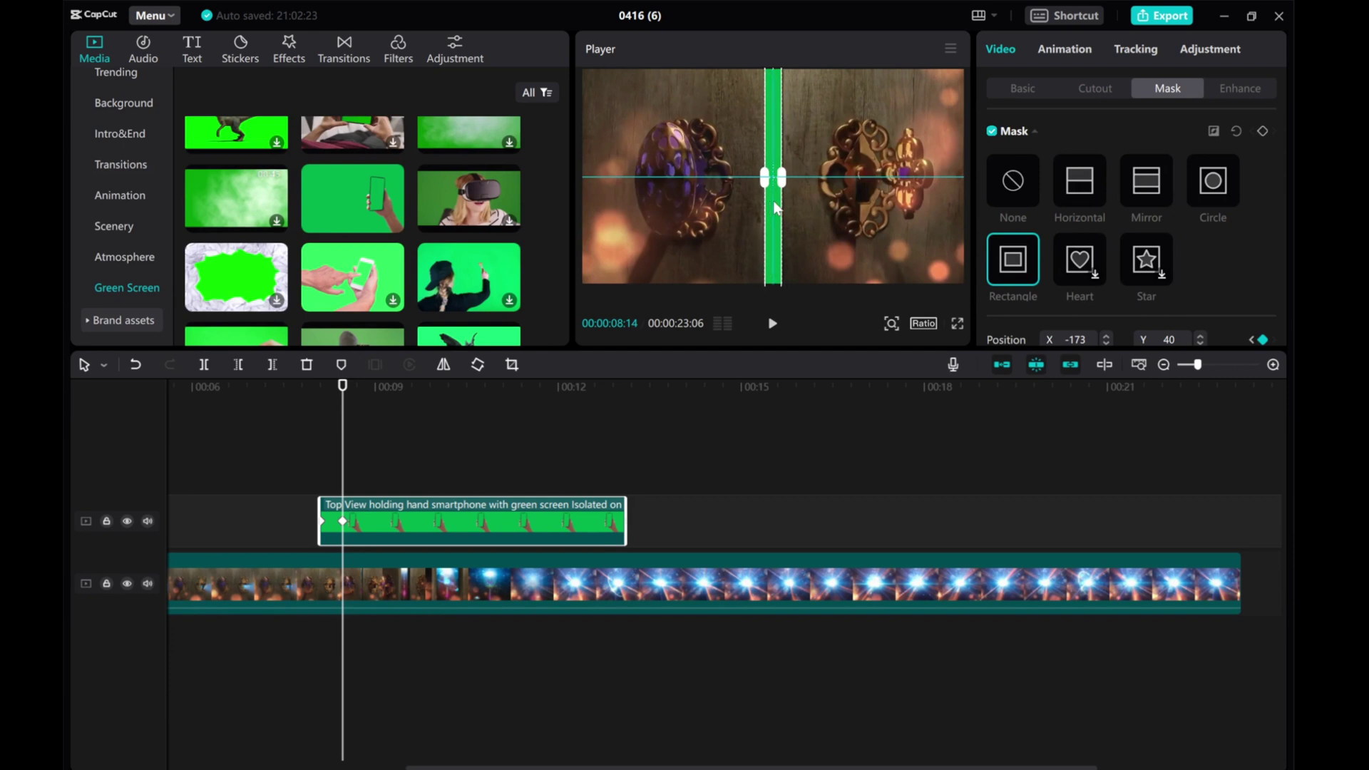
click(891, 325)
drag(859, 351, 892, 351)
drag(776, 214, 782, 213)
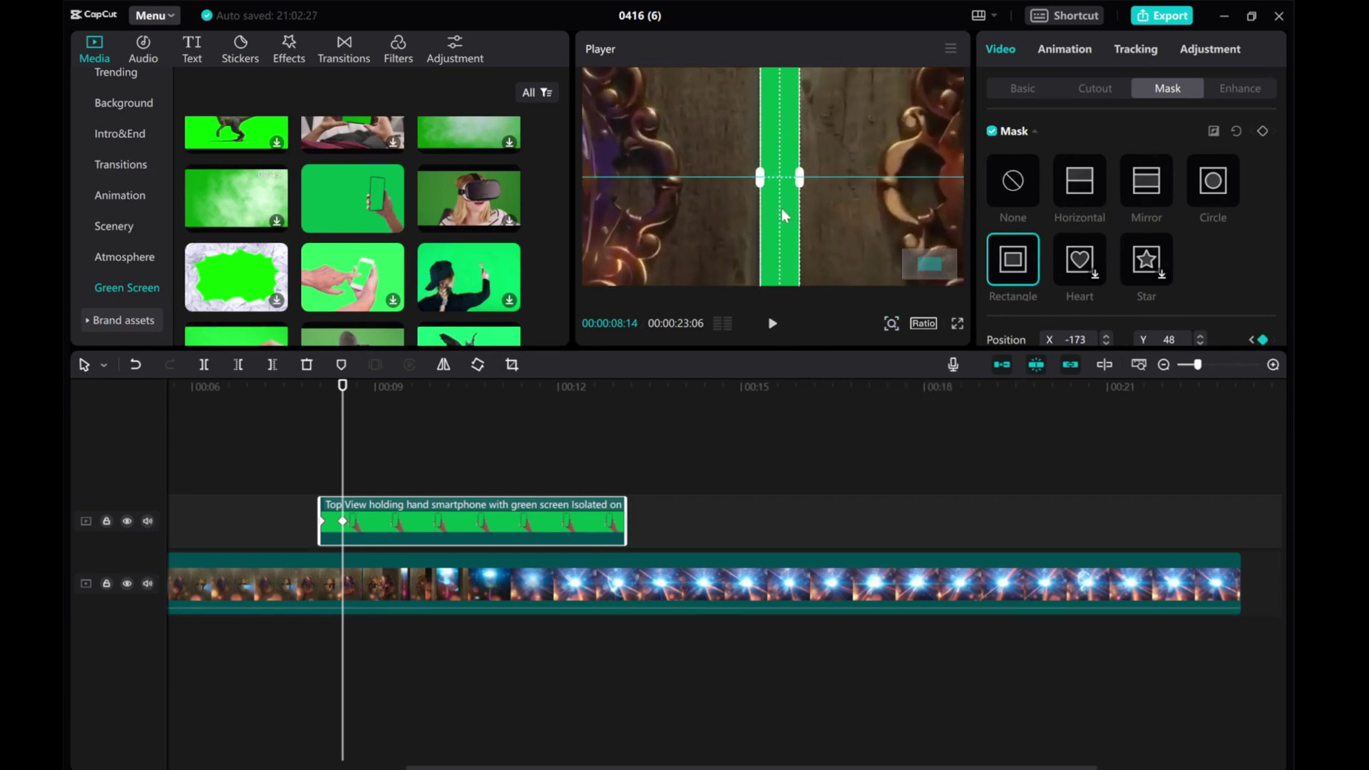
- At 00:00:08:24, widen the rectangle mask to match the door gap and position it at X -167, Y 48
drag(342, 460, 363, 458)
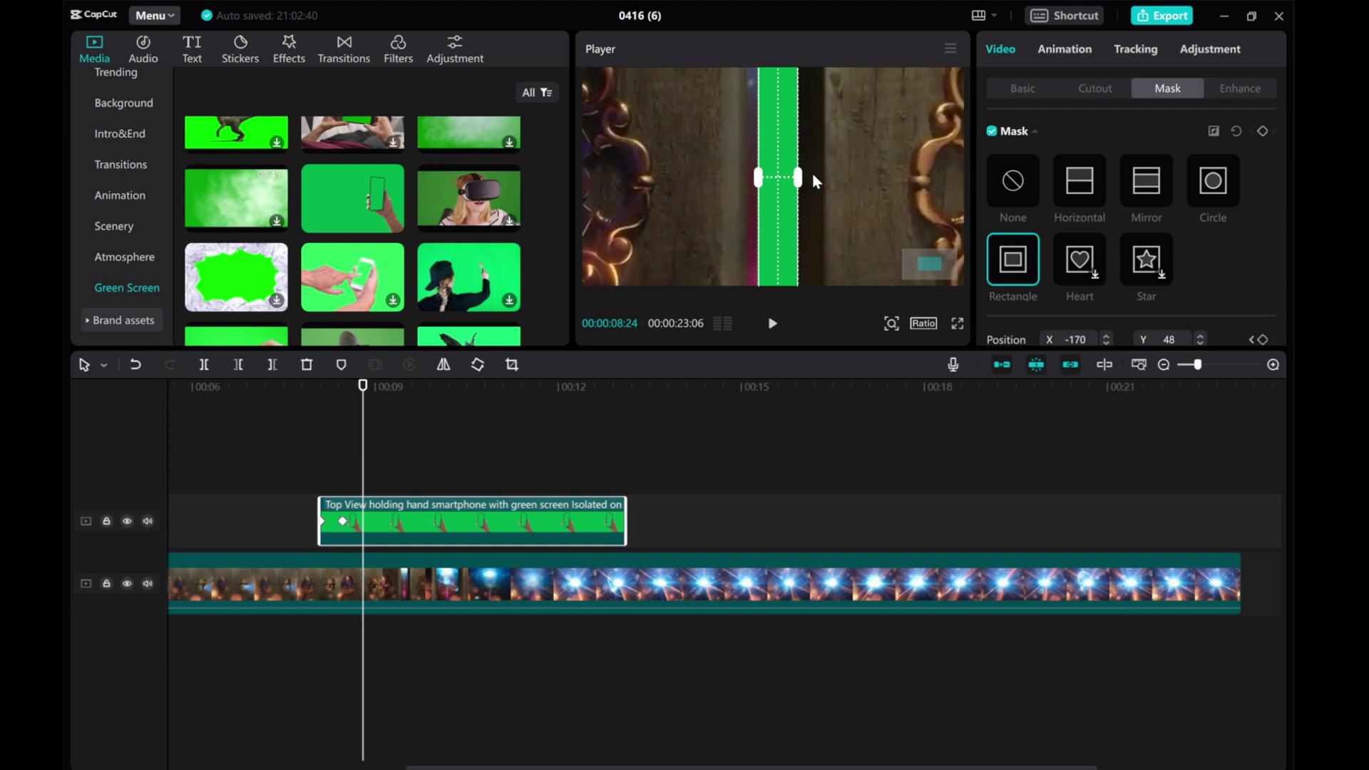
drag(799, 177, 789, 204)
drag(823, 176, 824, 176)
- Widen the rectangle mask to match the door gap at 00:00:09:05 and 00:00:09:12, positioning it at X -173, Y 48
click(386, 487)
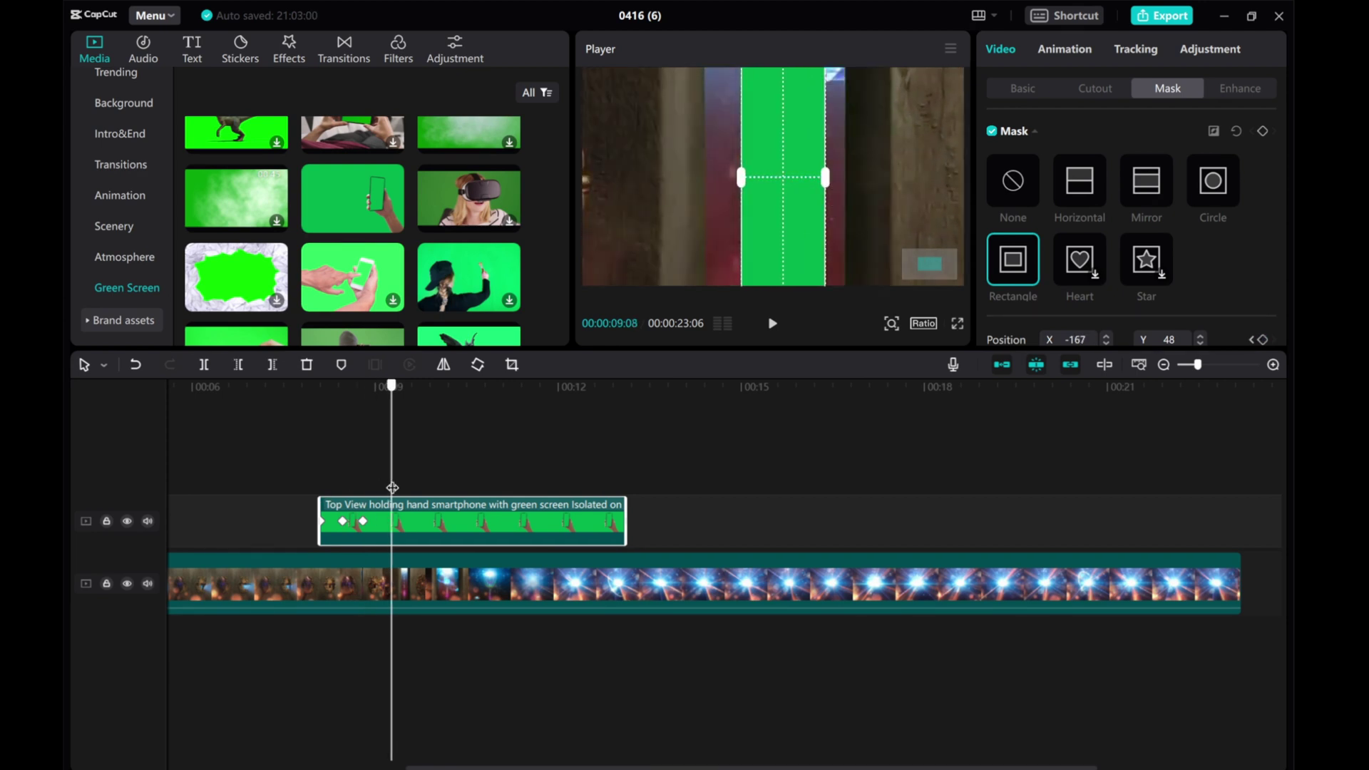
drag(740, 179, 785, 212)
drag(386, 481, 400, 477)
drag(715, 177, 686, 187)
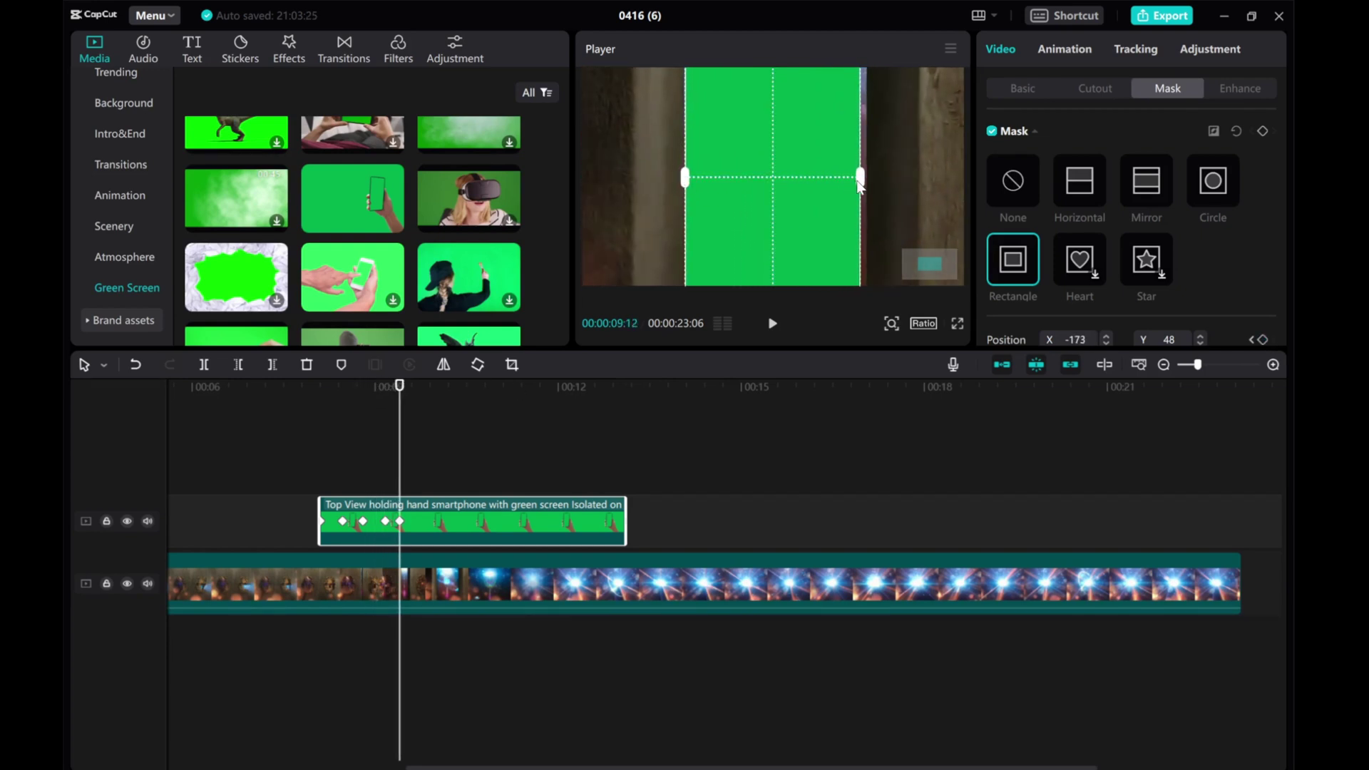
drag(857, 180, 858, 181)
drag(800, 208, 806, 207)
drag(699, 190, 692, 190)
- Keep widening the rectangle mask with the opening doors up to 00:00:10:00, ending at X -169, Y 48
drag(400, 446, 412, 447)
drag(682, 179, 654, 179)
drag(891, 181, 895, 181)
drag(683, 176, 614, 176)
click(423, 461)
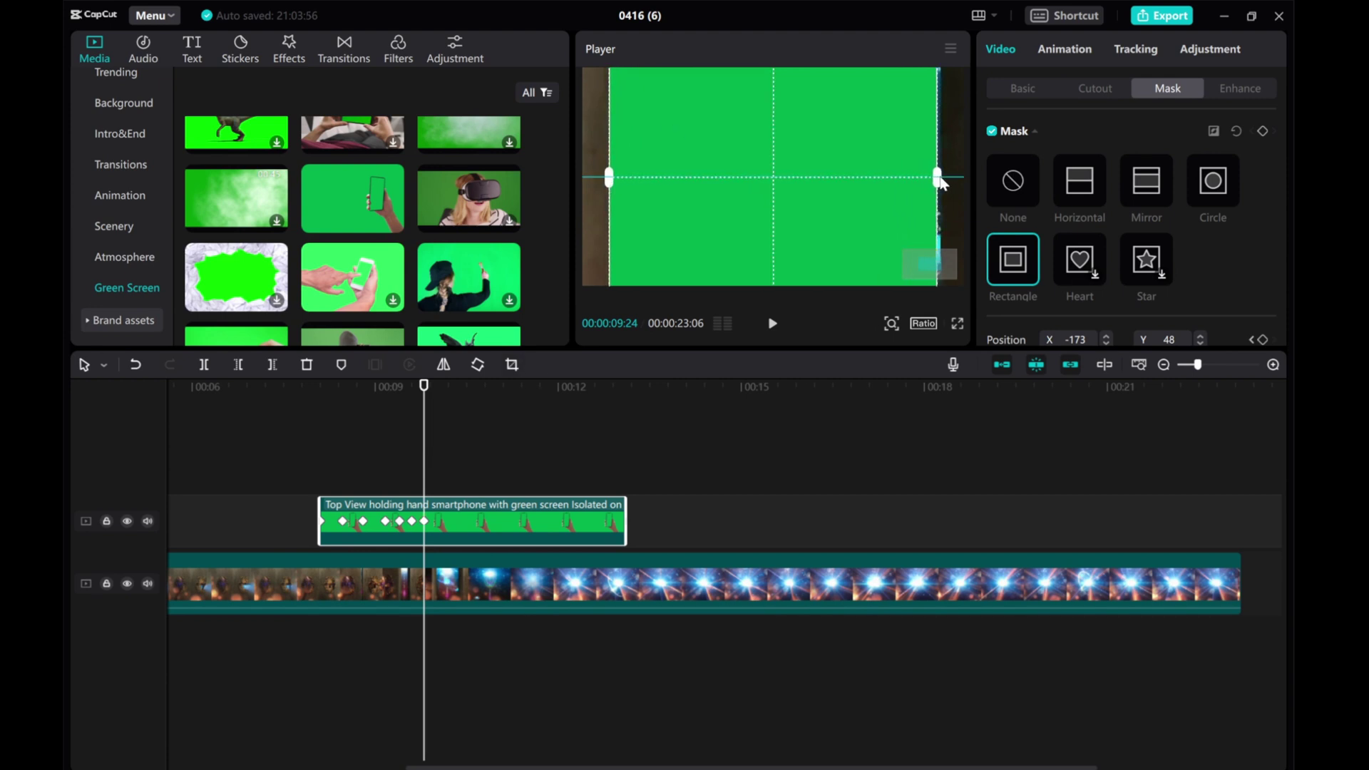
drag(886, 198, 892, 198)
drag(616, 180, 613, 180)
drag(428, 443, 436, 442)
drag(602, 183, 578, 184)
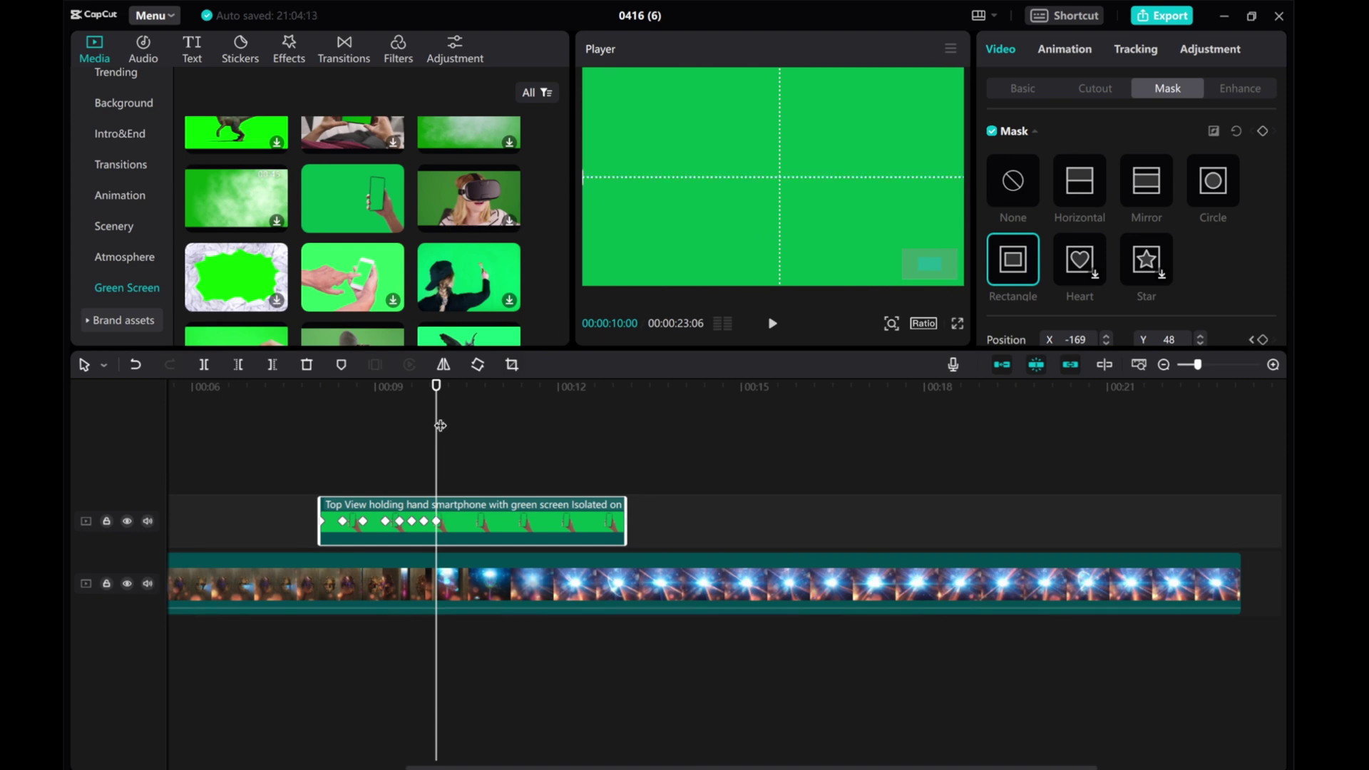
- Fit the full frame in the player and play back the keyframed mask over the opening doors
drag(435, 422, 161, 410)
click(1163, 365)
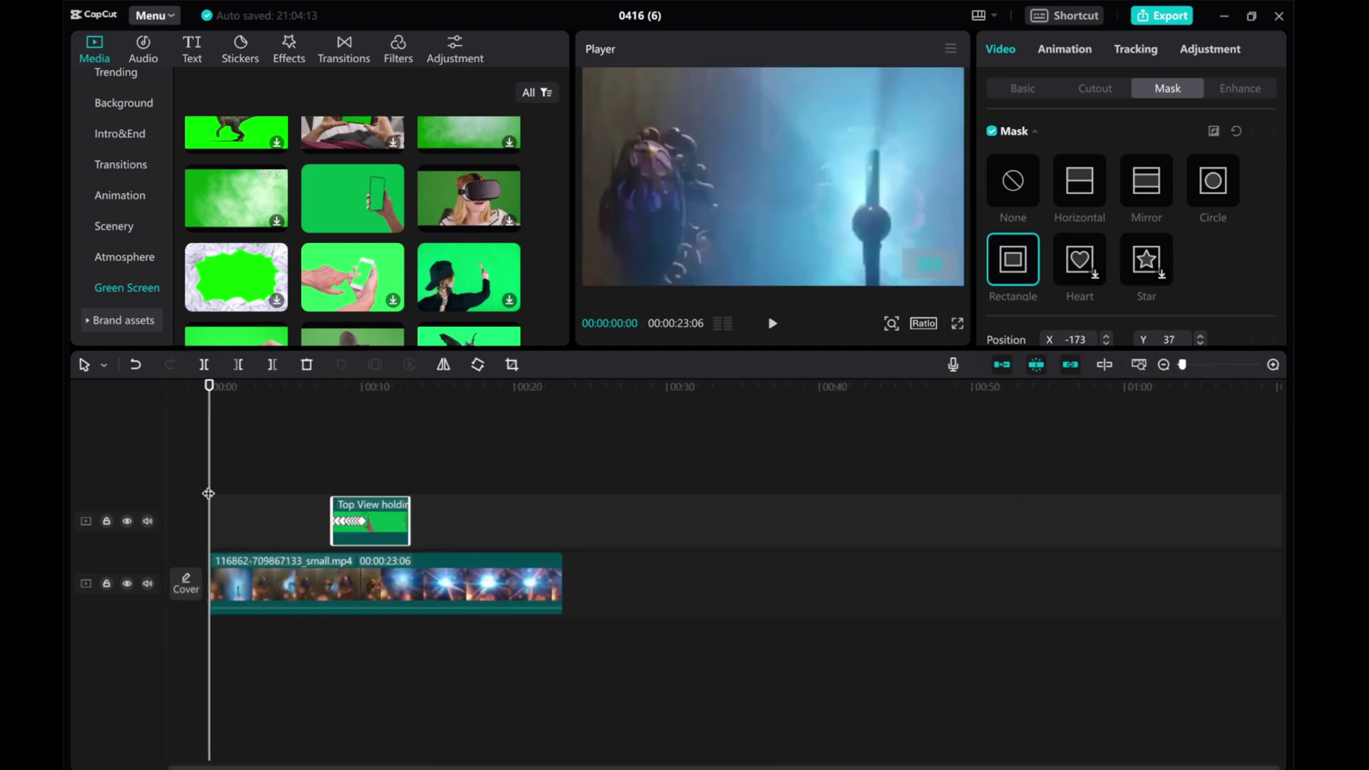
click(892, 323)
click(772, 323)
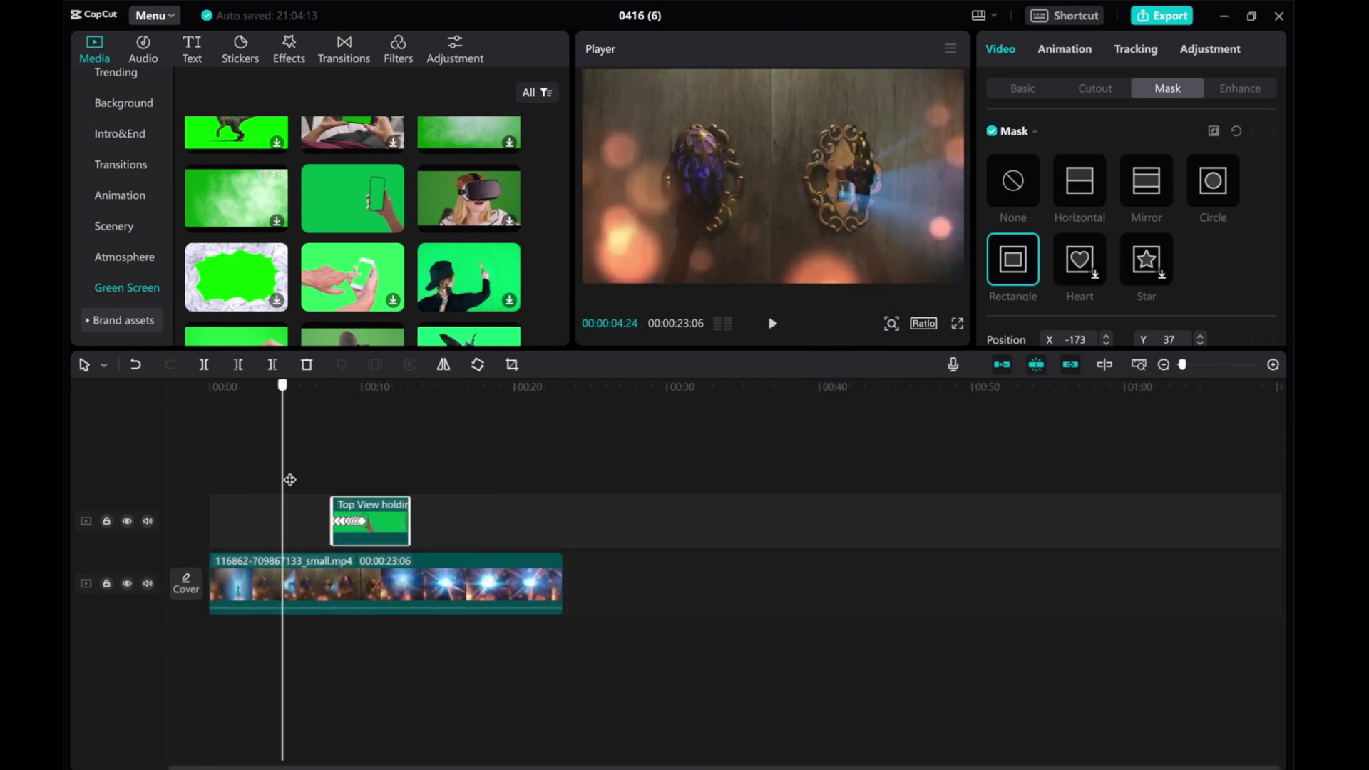
click(773, 324)
- Widen the rectangle mask to the door gap at 00:00:10:02 and again at 00:00:10:05
drag(376, 459, 363, 462)
click(1272, 365)
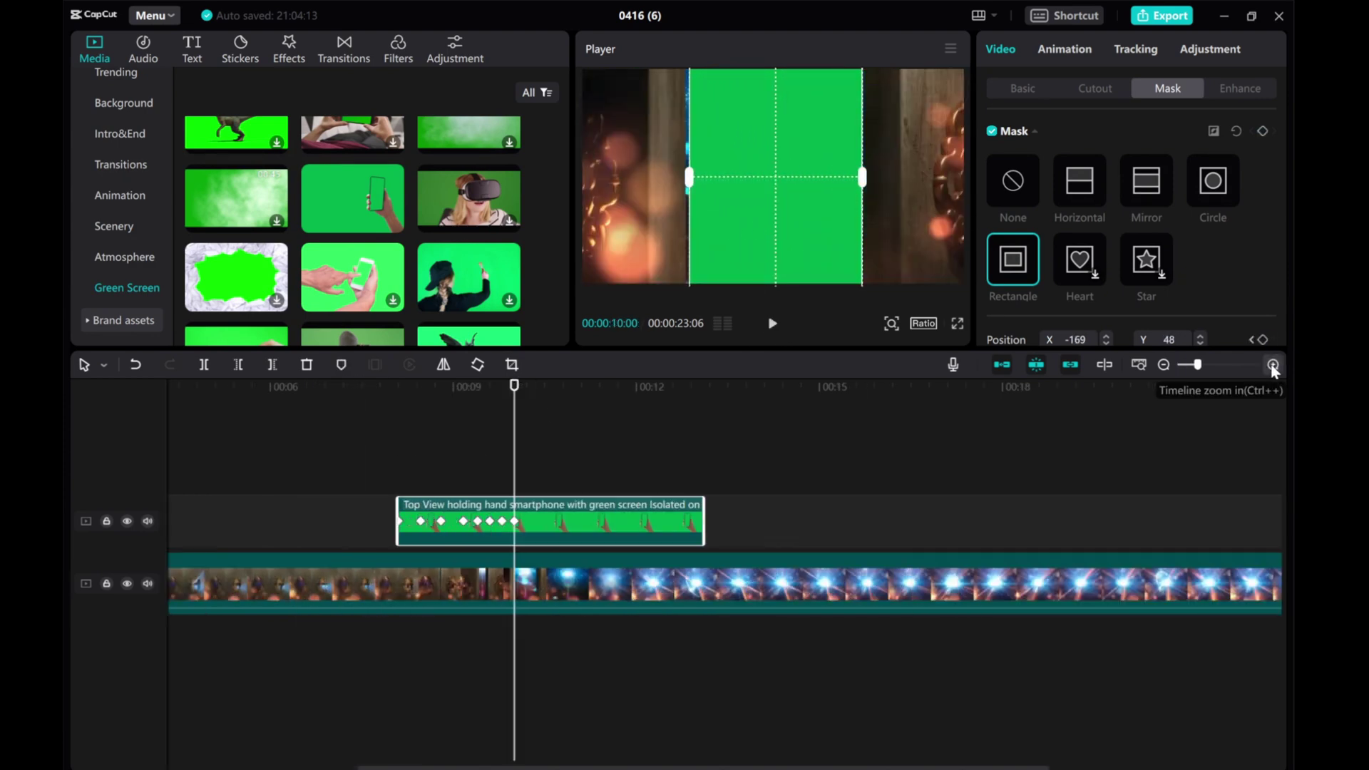
click(1273, 366)
drag(515, 492, 529, 496)
click(1272, 365)
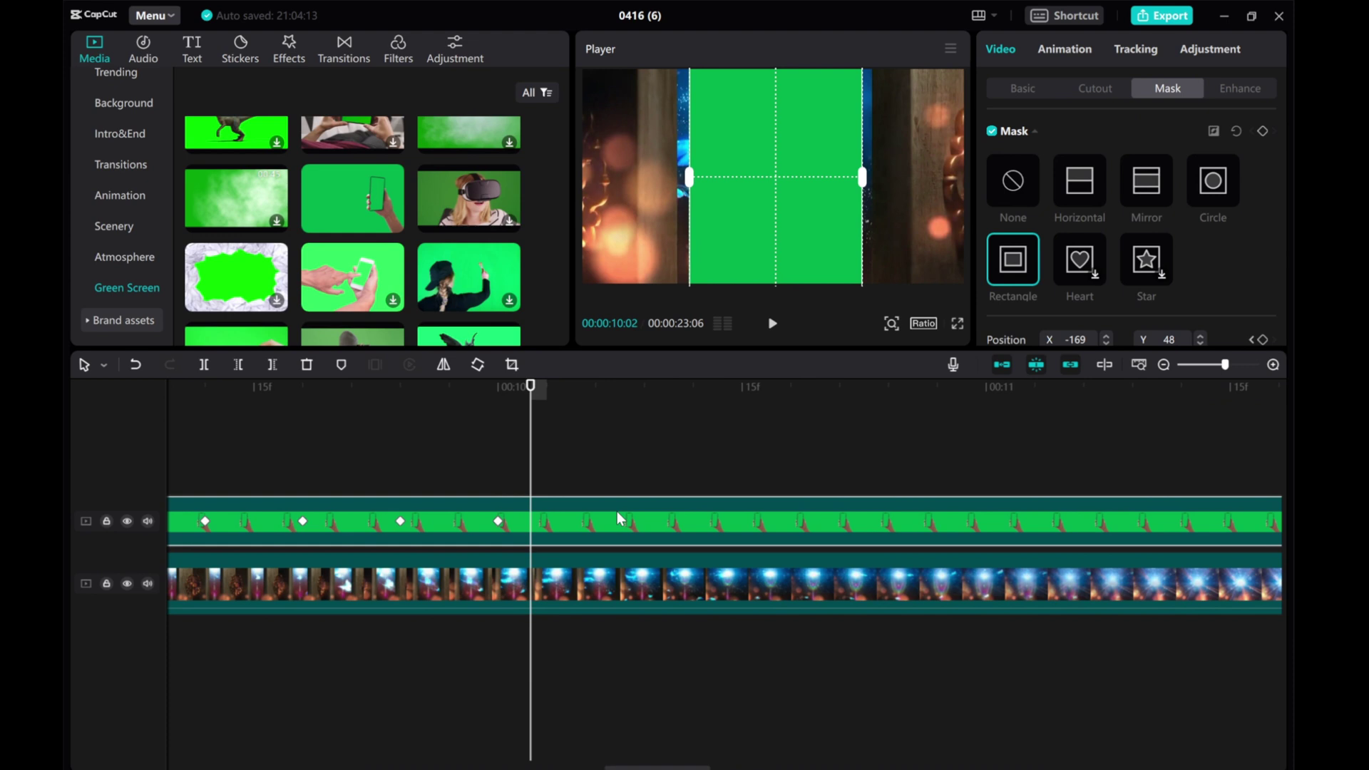
drag(689, 177, 676, 178)
drag(534, 447, 572, 433)
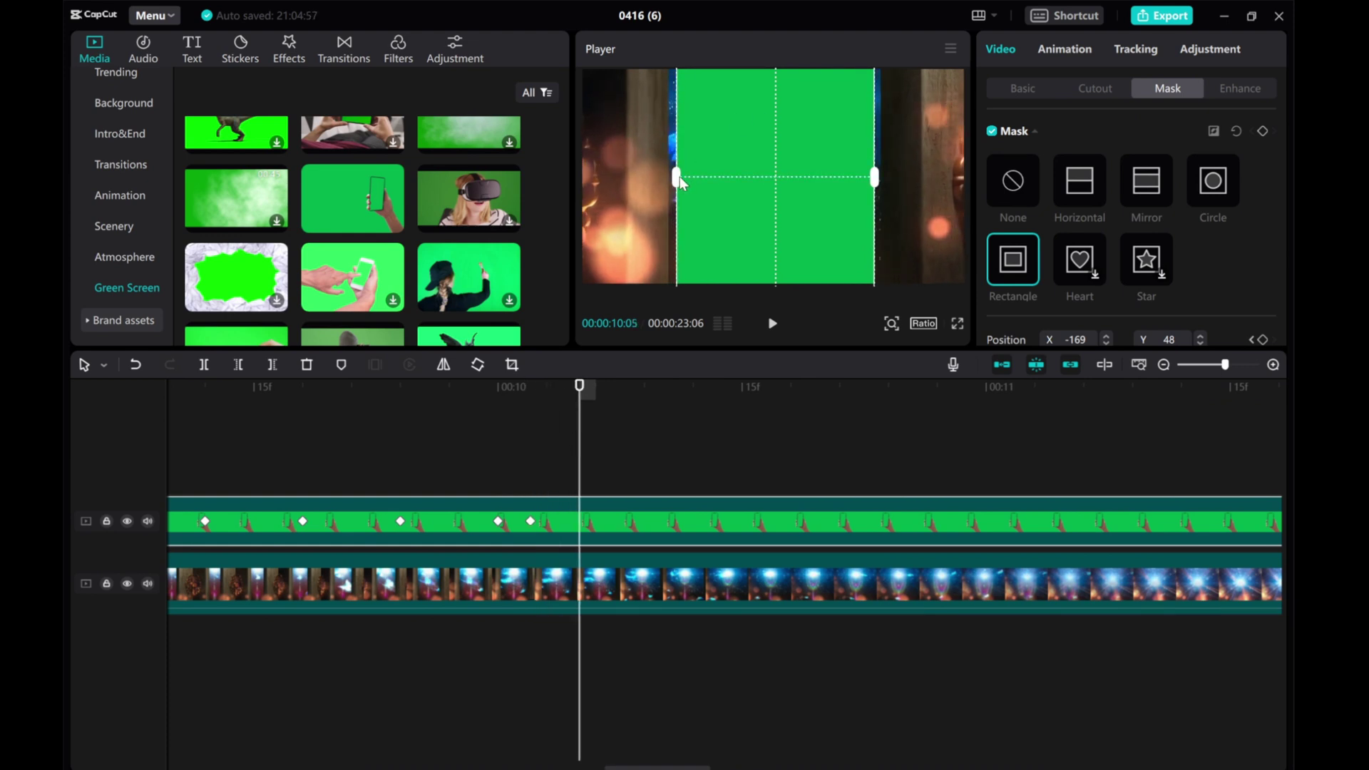
drag(678, 177, 639, 178)
- Add wider mask keyframes matching the door gap at 00:00:10:12 and 00:00:10:15, positioned at X -173, Y 48 at 00:00:10:15
click(606, 469)
key(Right)
click(694, 465)
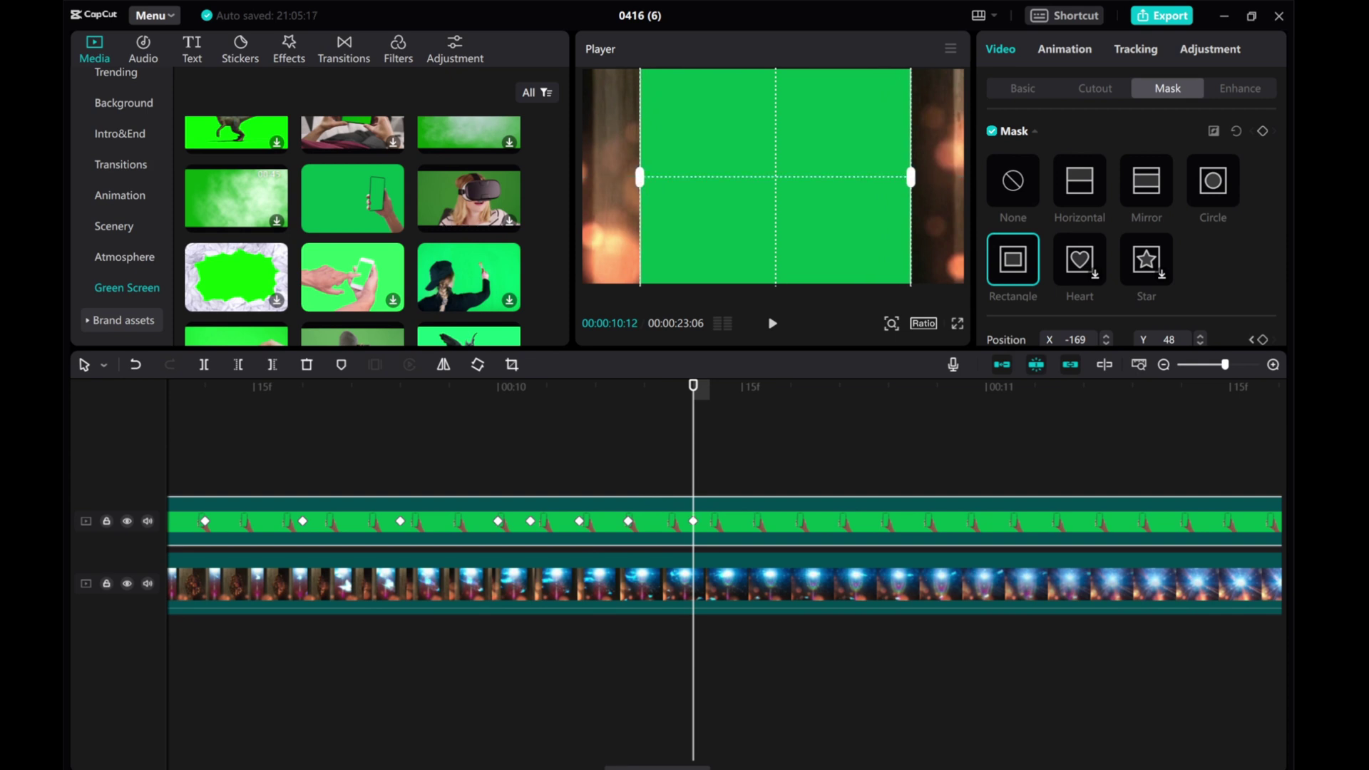
scroll(423, 428, right, 3)
click(441, 445)
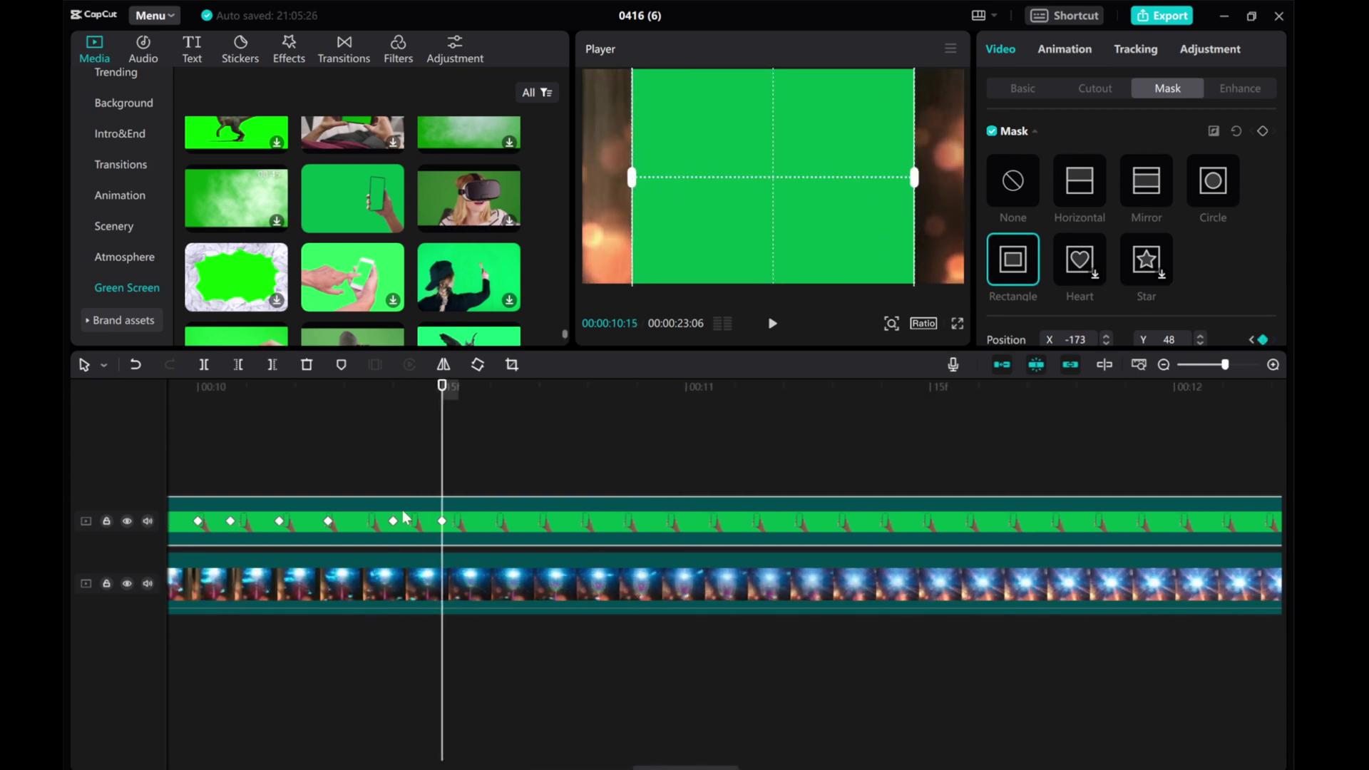
- Widen the mask with the door gap through 00:00:10:28, and extend it across the whole frame at 00:00:11:02
click(508, 490)
drag(633, 184, 603, 178)
click(586, 462)
drag(604, 419, 653, 430)
drag(602, 179, 596, 179)
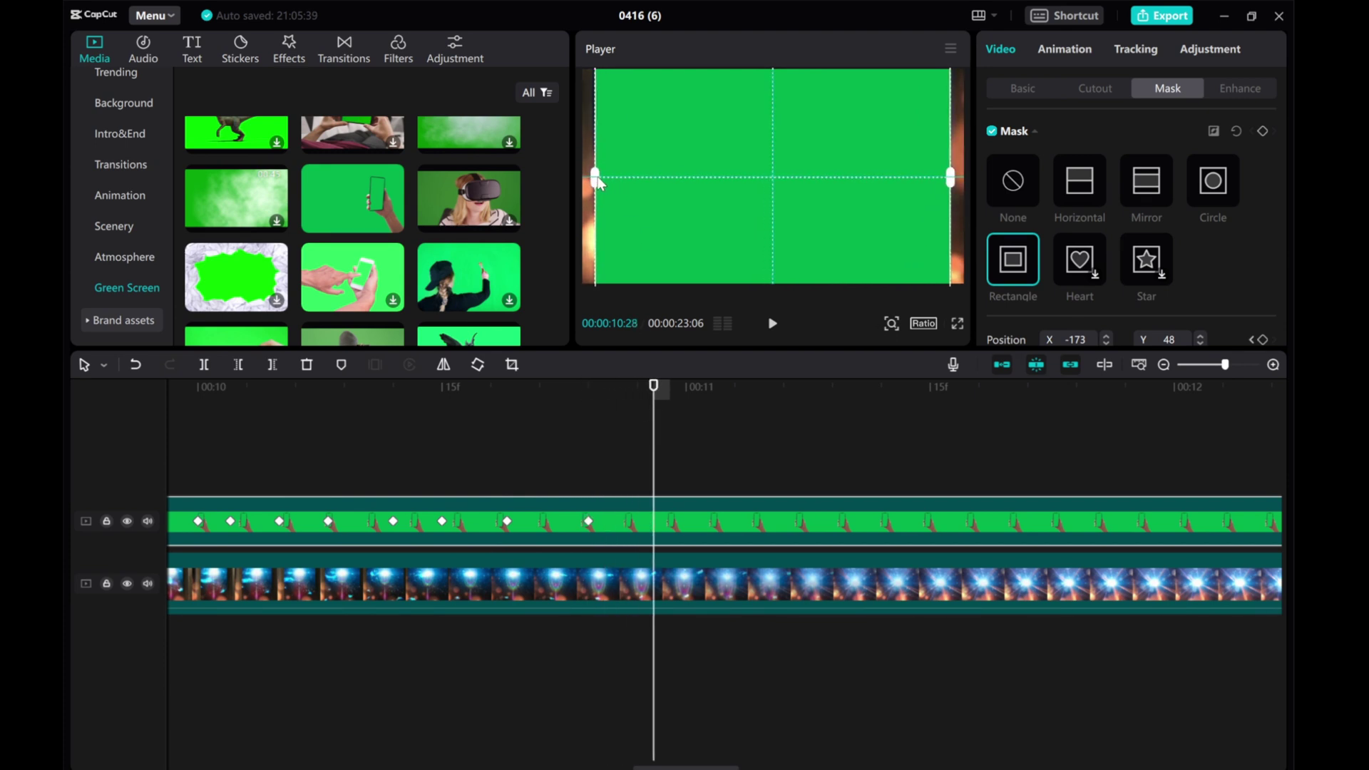
drag(651, 414, 718, 431)
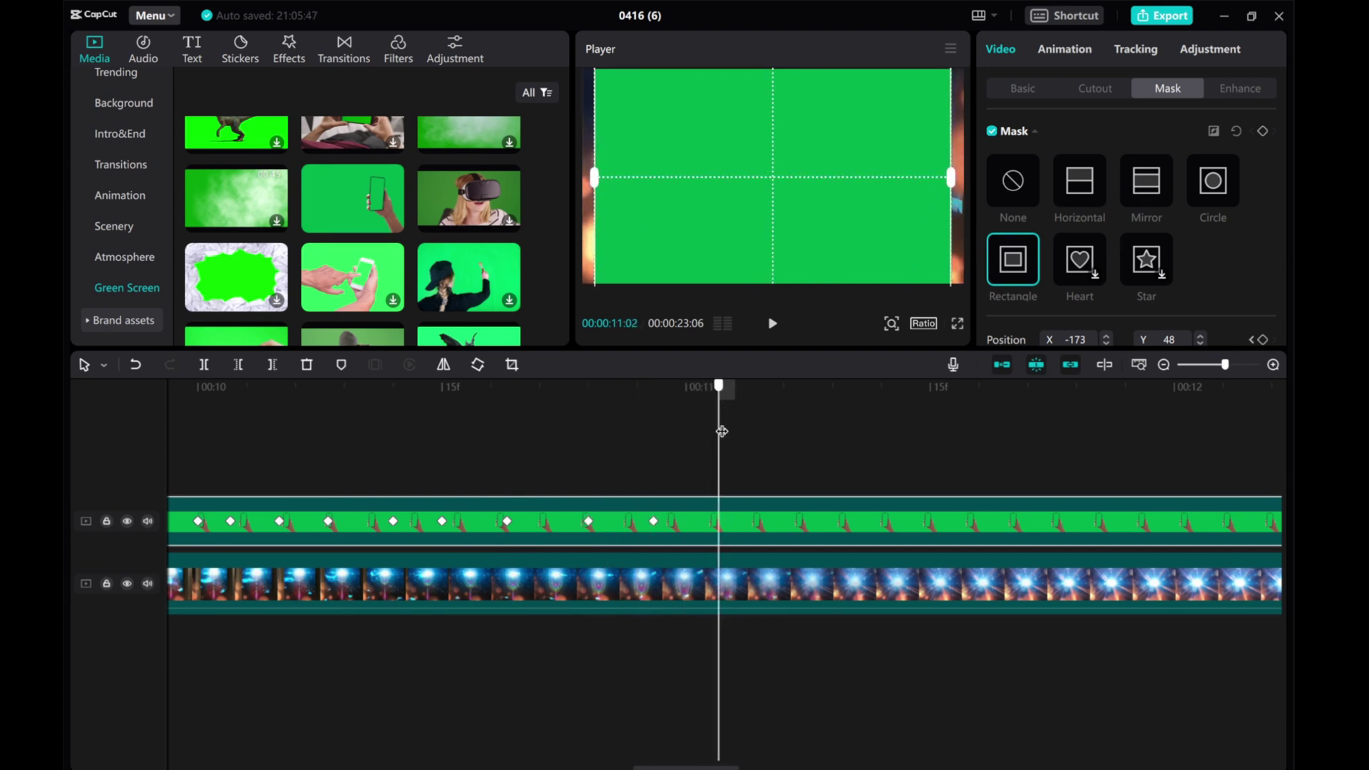
drag(594, 177, 583, 178)
- Play back the finished mask animation to check that the green follows the opening doors
click(1164, 364)
click(1164, 364)
click(1164, 365)
drag(719, 427, 519, 442)
click(772, 324)
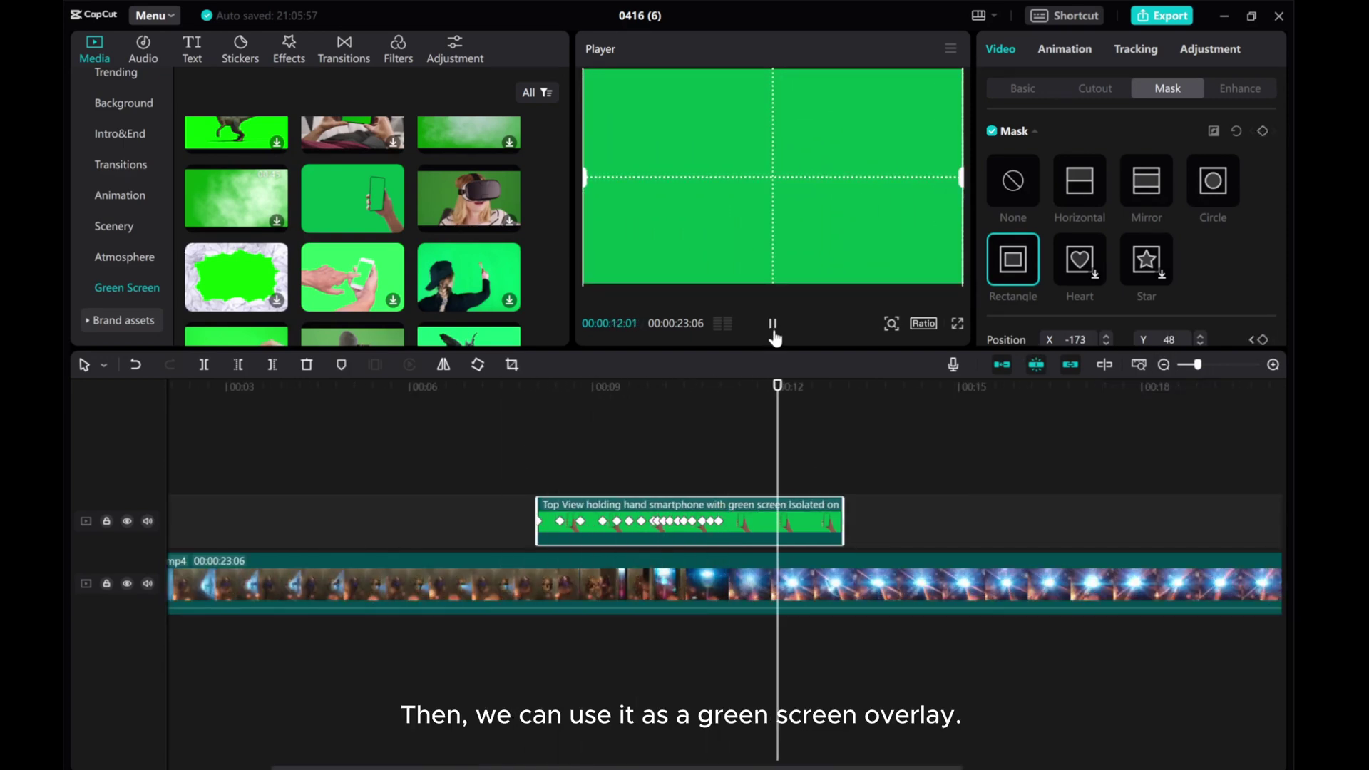
drag(780, 400, 616, 433)
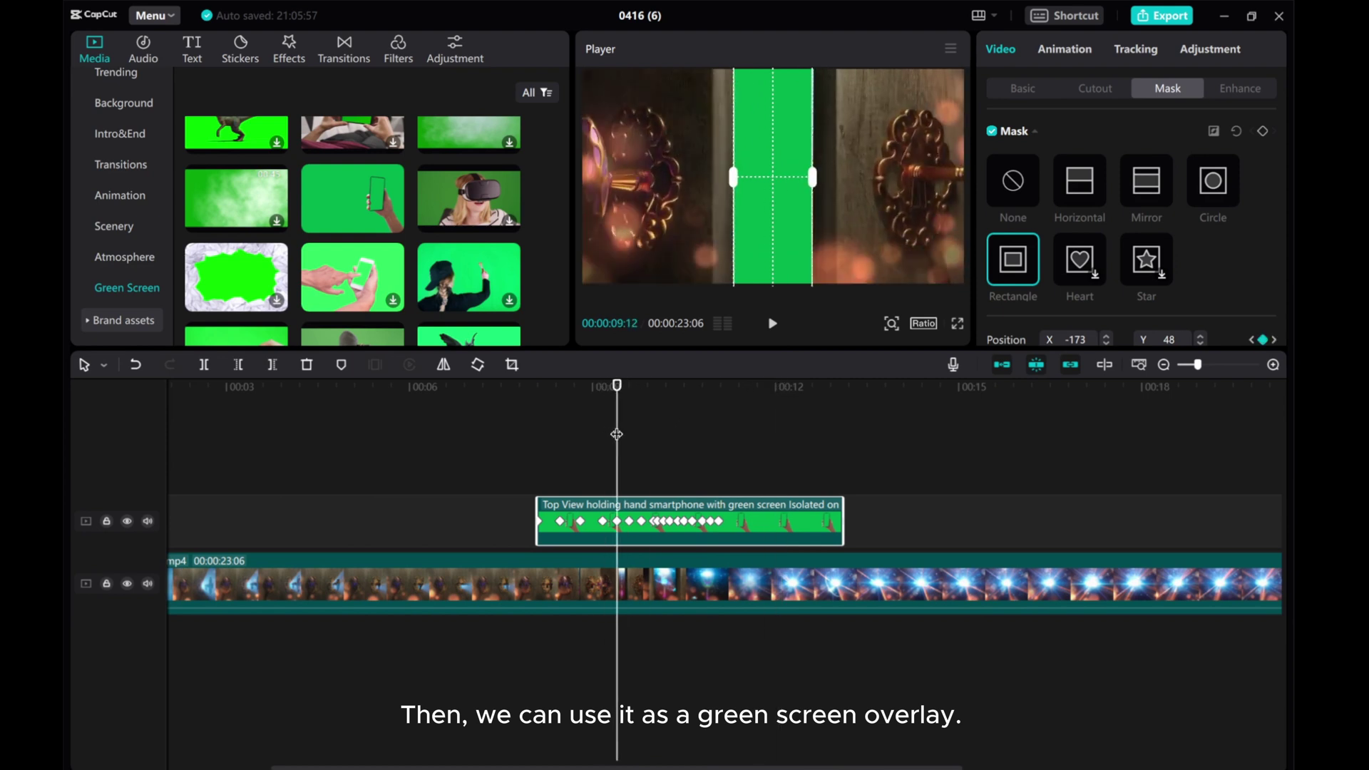
- Trim the door clip's end to the end of the green overlay at 00:00:13:03
click(1146, 365)
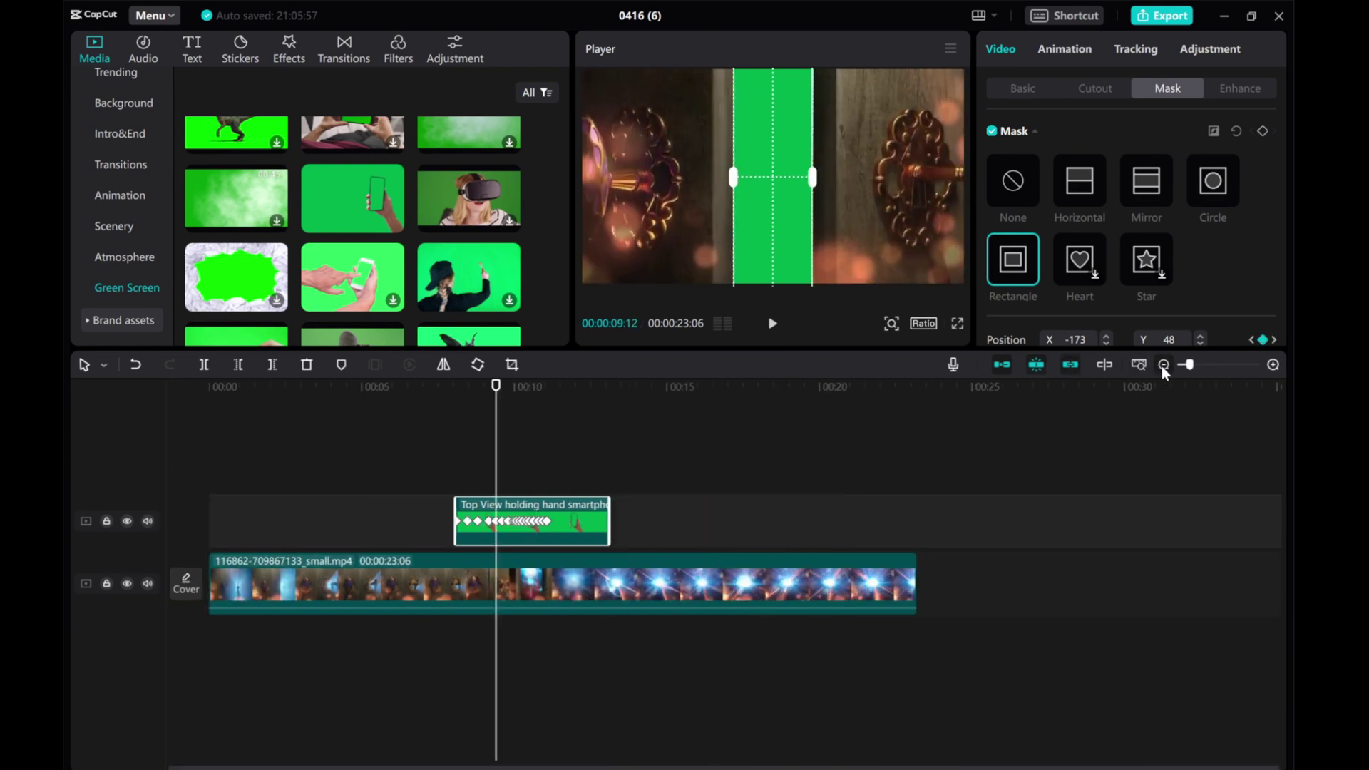
drag(497, 474, 609, 479)
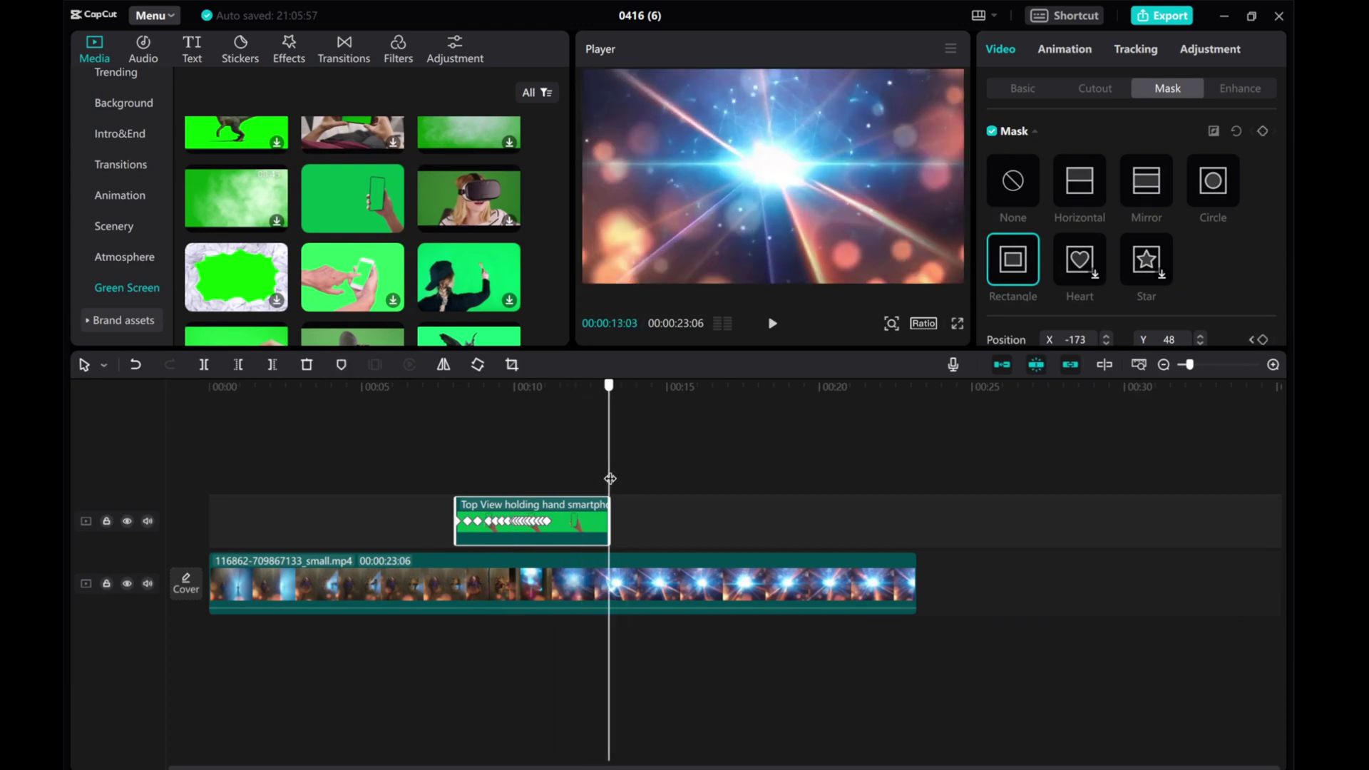
click(581, 586)
click(272, 364)
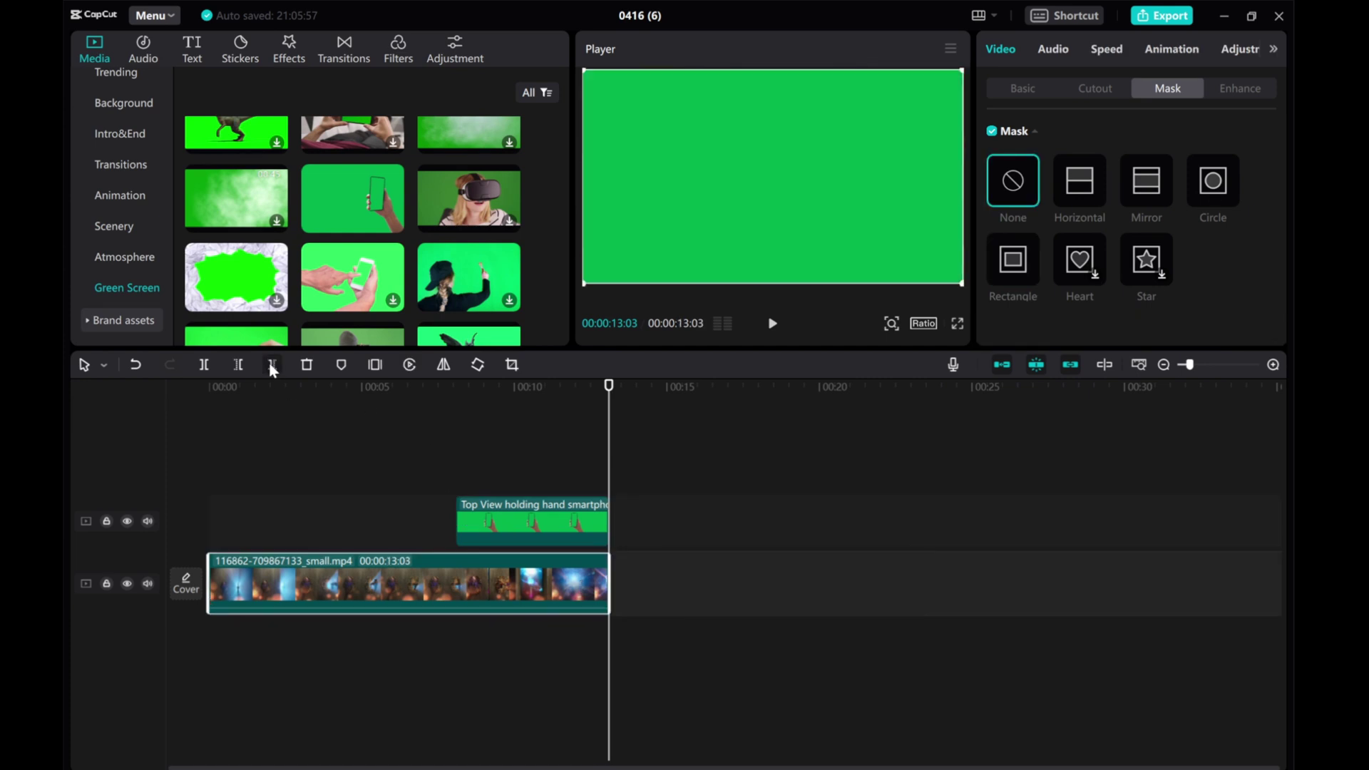
- Combine the door clip and the green overlay into one compound clip
click(630, 562)
key(ctrl+a)
right_click(468, 521)
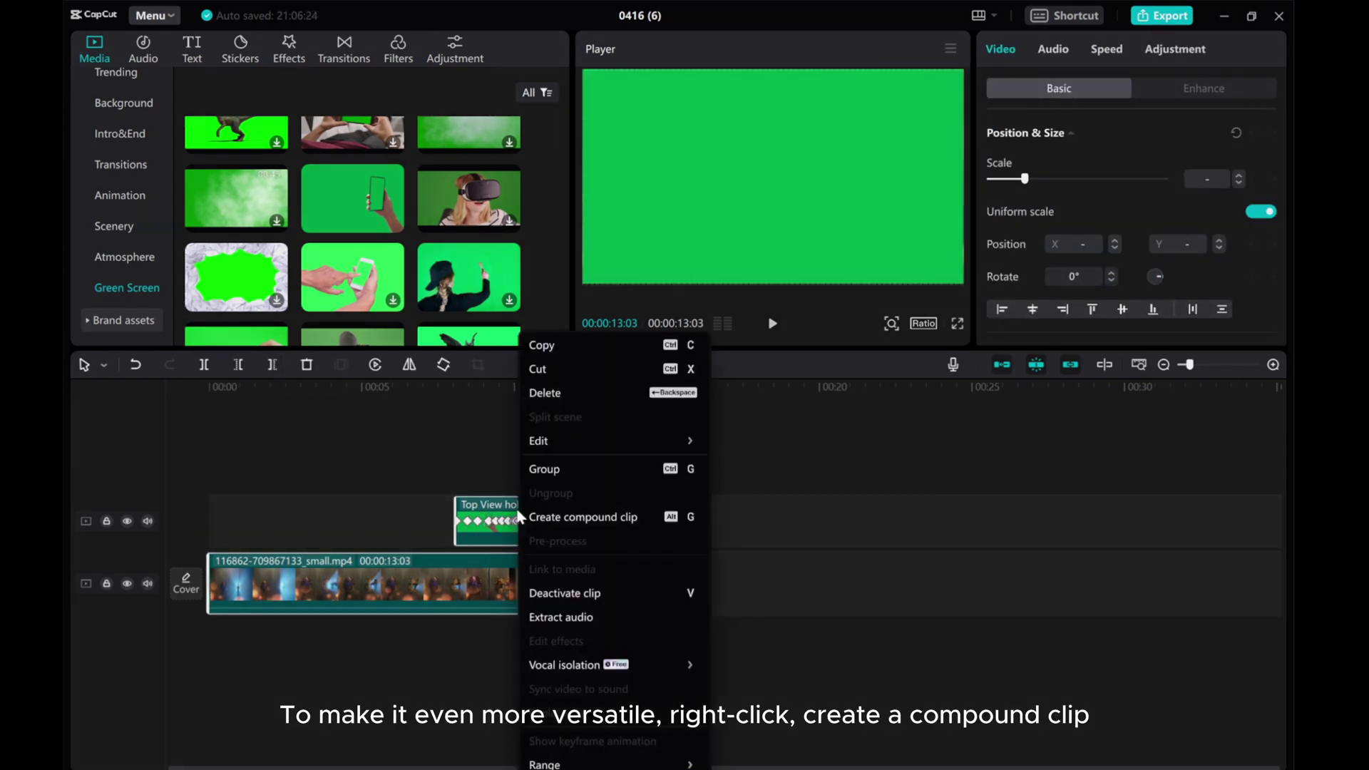
click(491, 517)
drag(612, 465, 443, 474)
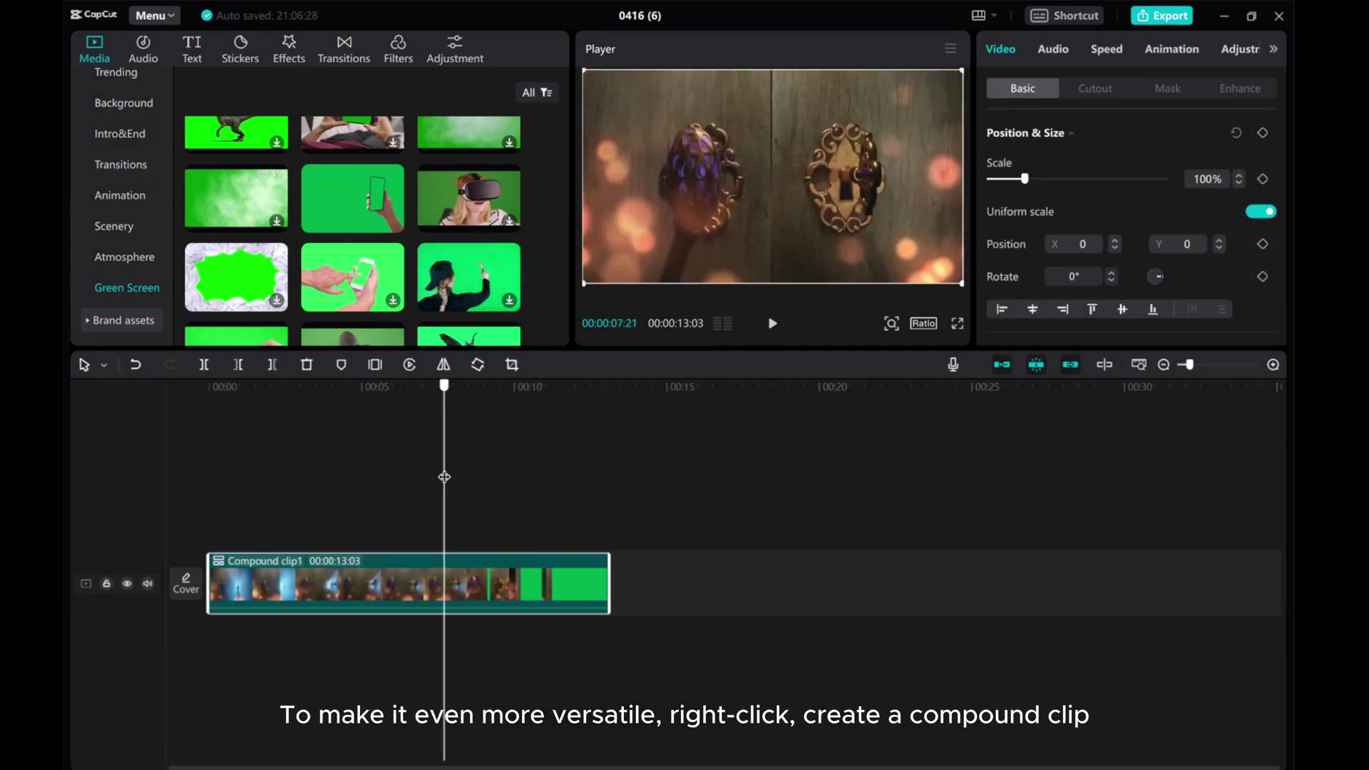
click(348, 484)
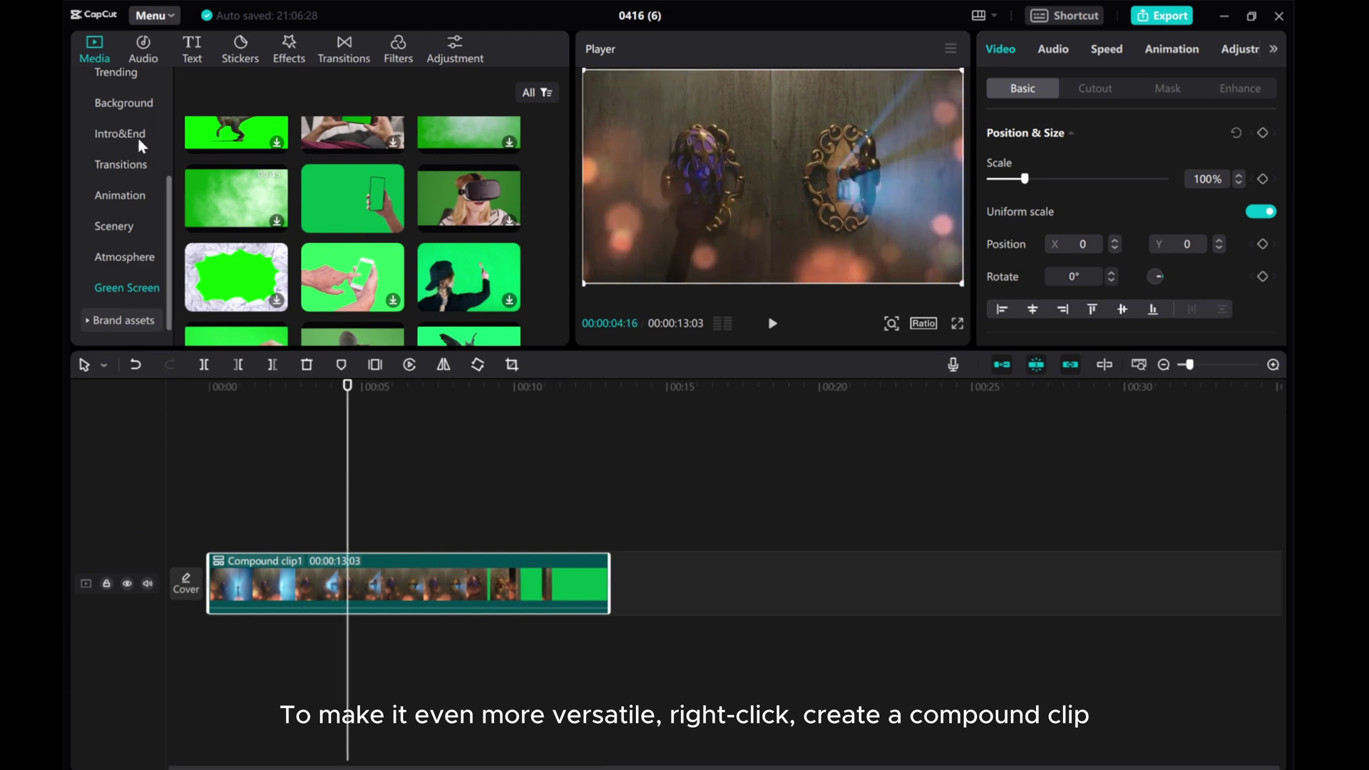
scroll(141, 146, up, 3)
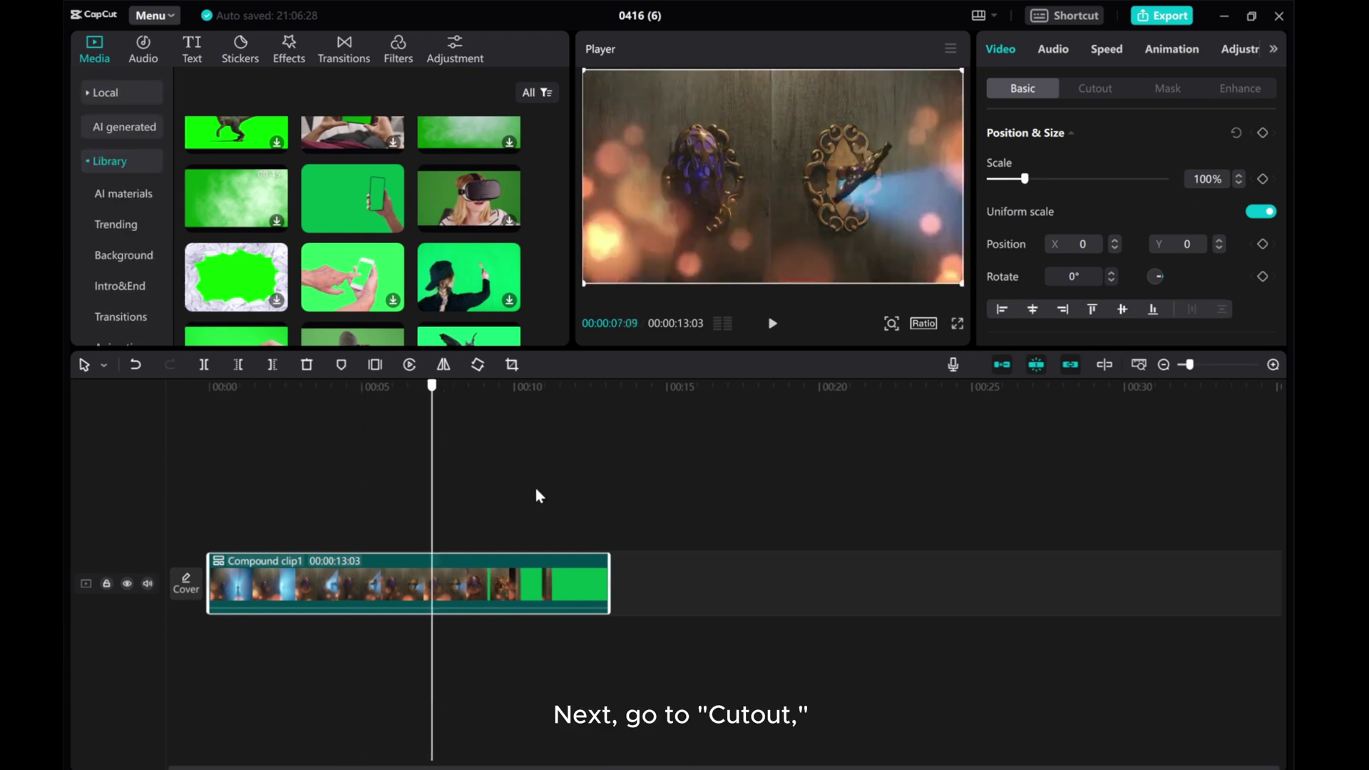
- Enable chroma key on the compound clip, sample its green, and set strength to 76 and shadow to 29
click(579, 498)
click(1098, 91)
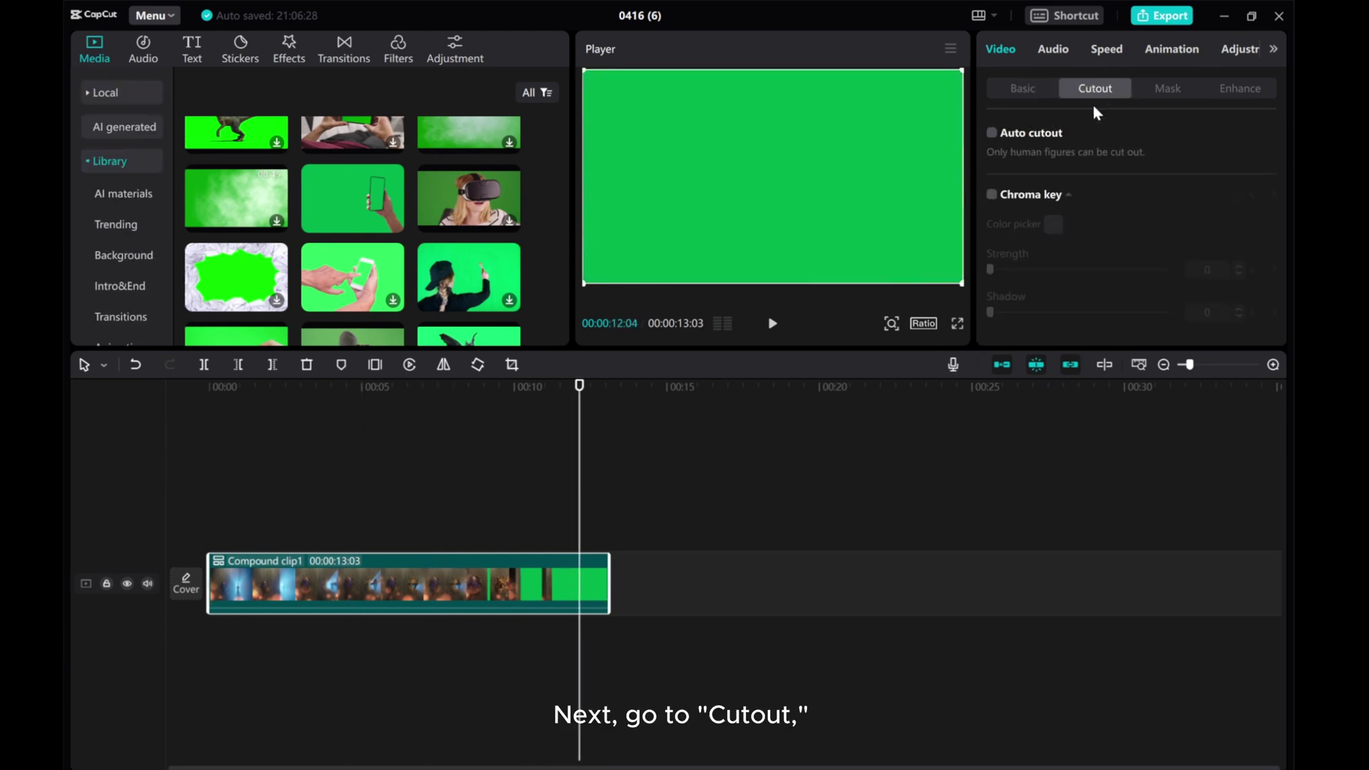
click(992, 195)
click(820, 228)
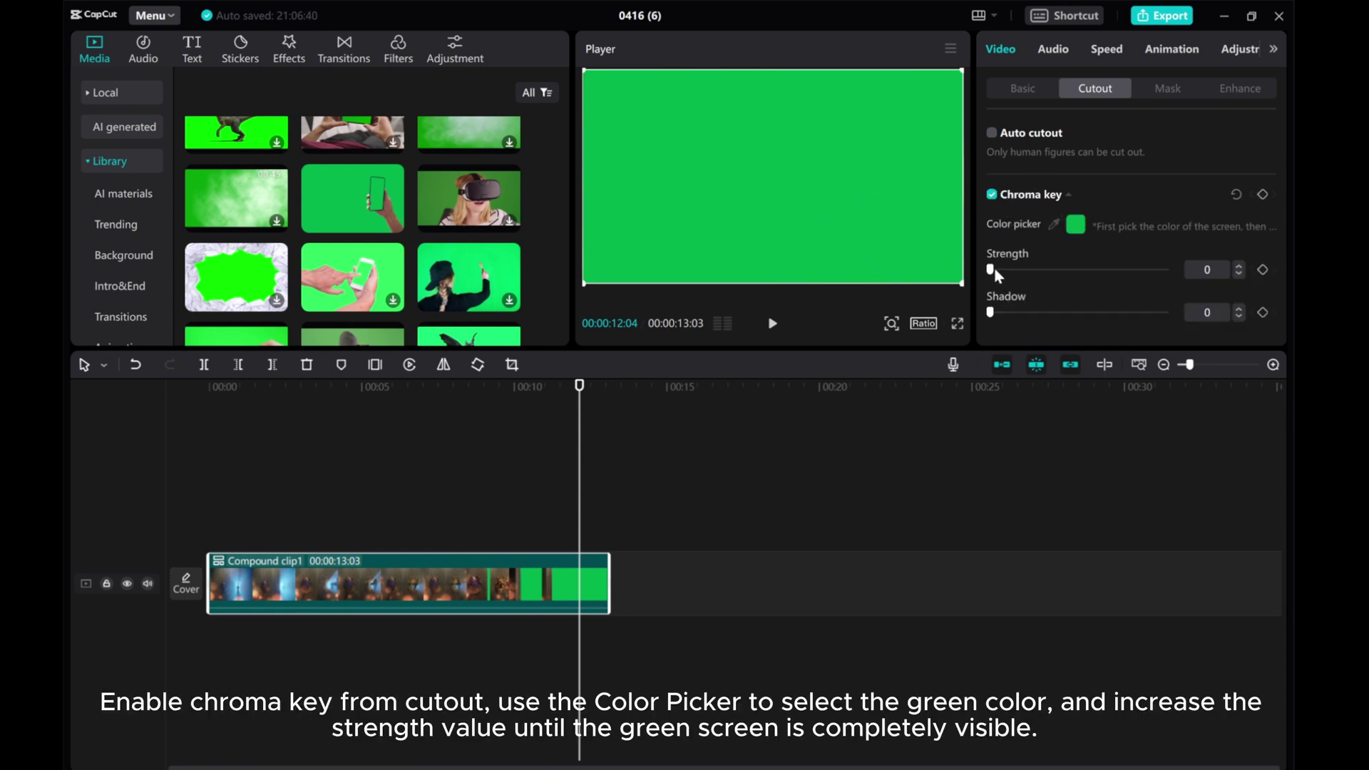
drag(990, 269, 1040, 270)
drag(582, 497, 525, 504)
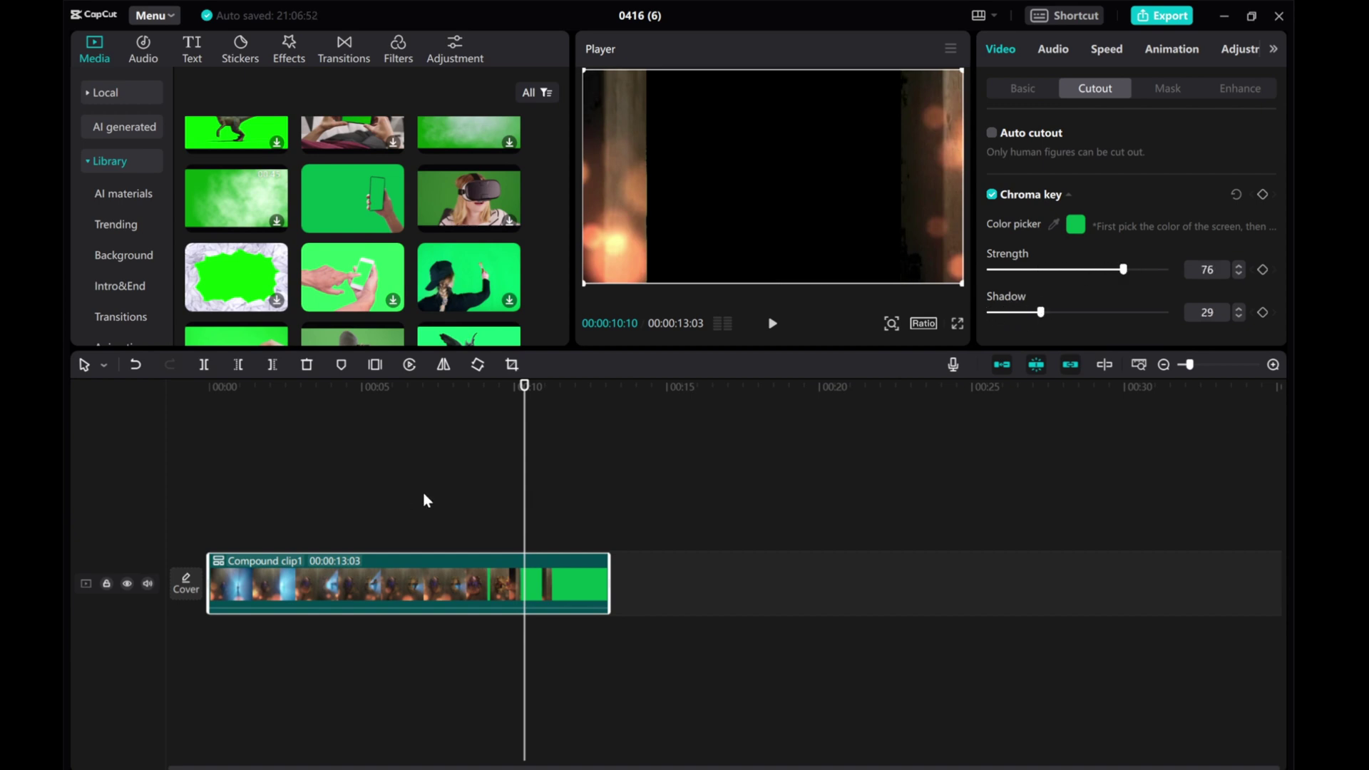
- Restore the door footage lost to keying by setting chroma key strength to 27 and shadow to 32
drag(524, 478, 249, 502)
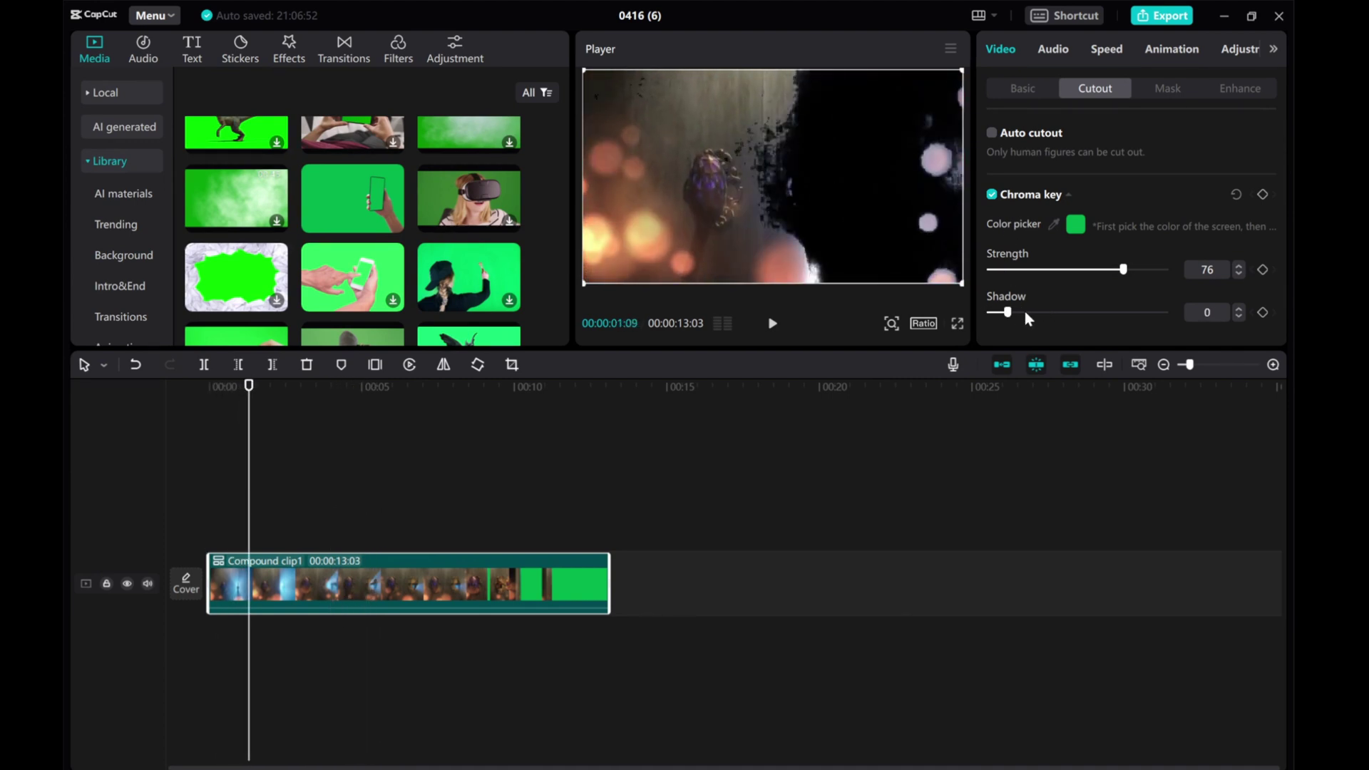
drag(1118, 277, 1047, 277)
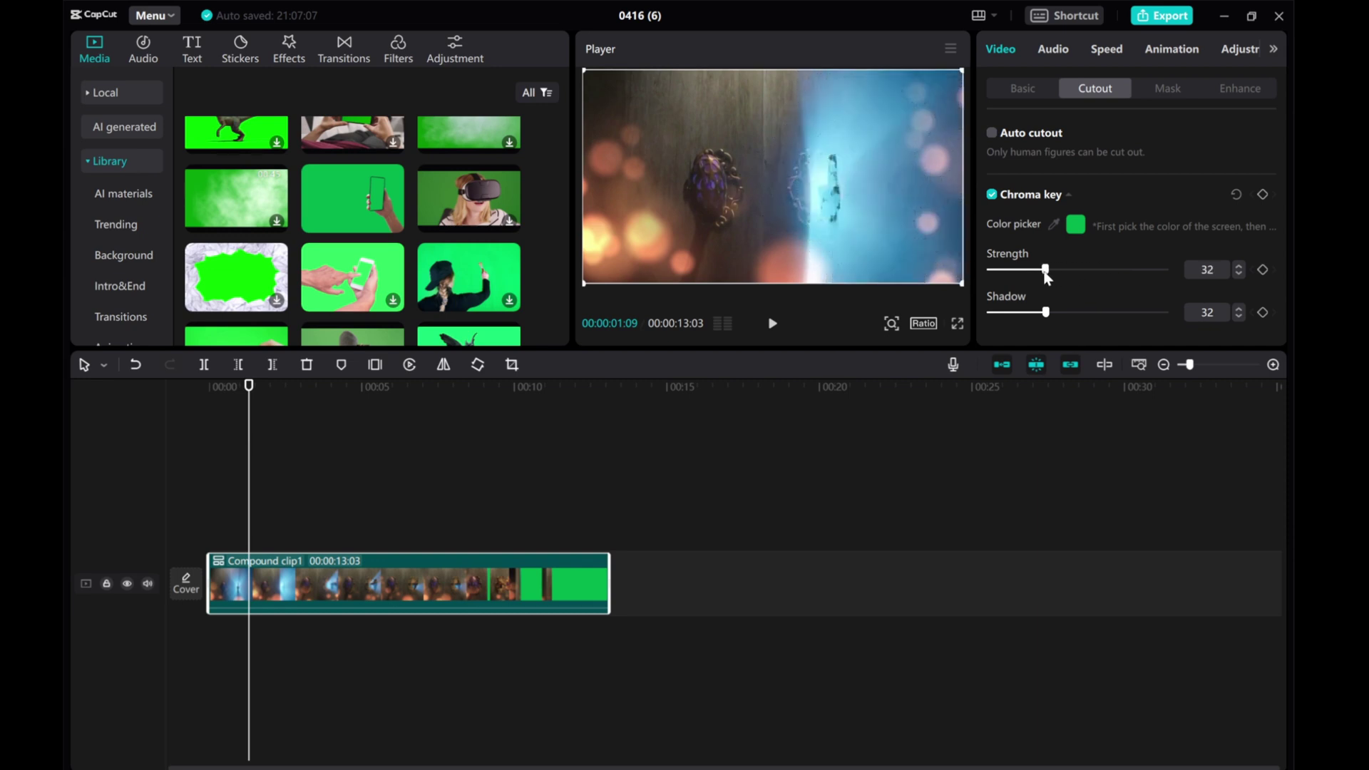
drag(249, 492, 191, 504)
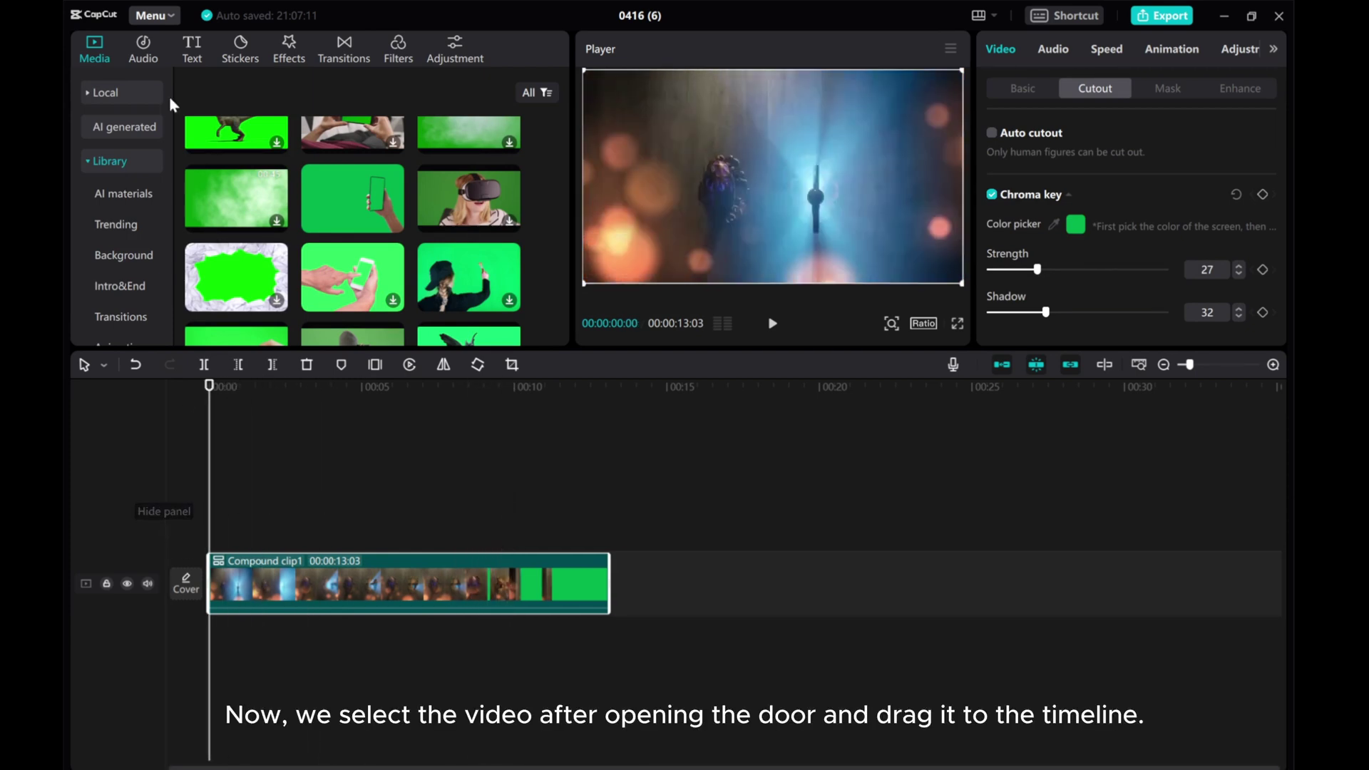
- Place the imported ocean waves video on the main track from 00:00:00:00, with the compound clip on the track above it
click(108, 95)
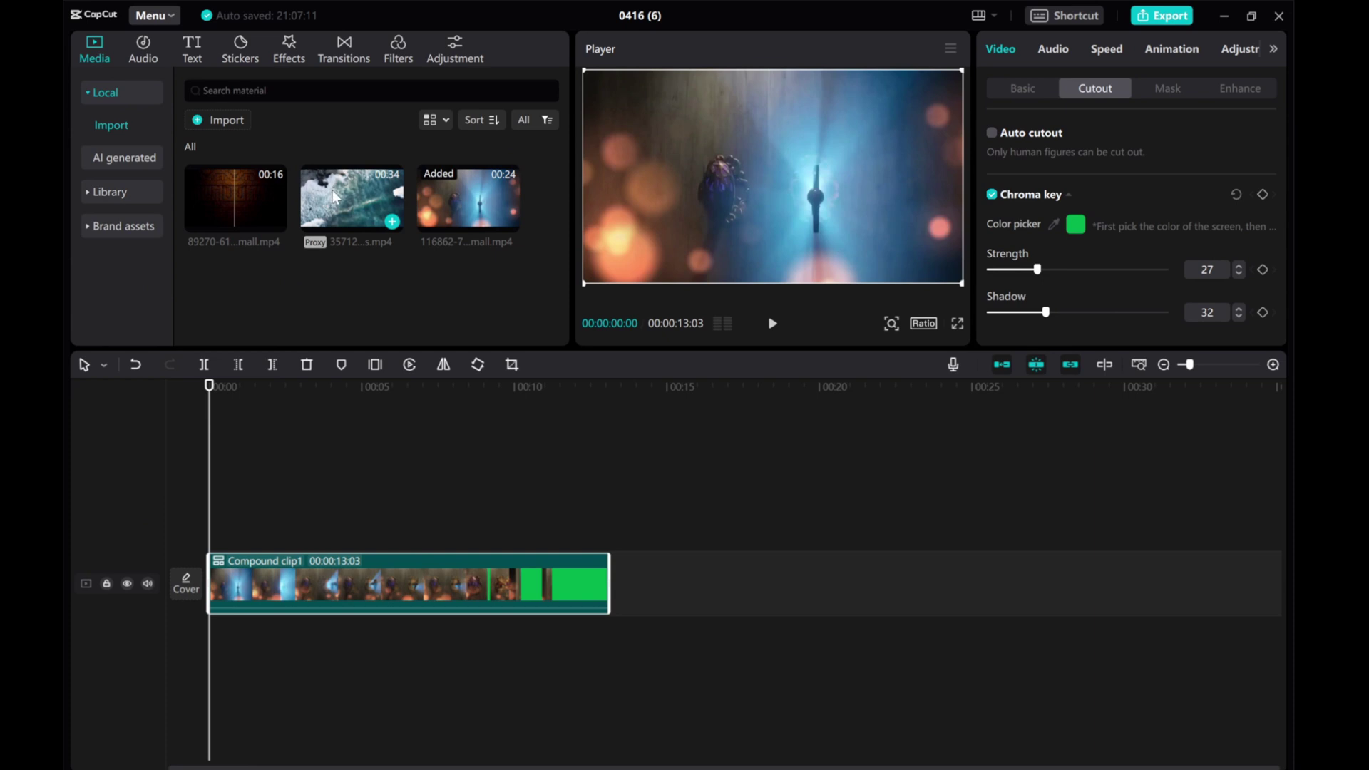
drag(334, 197, 208, 627)
drag(307, 581, 303, 468)
drag(283, 525, 287, 591)
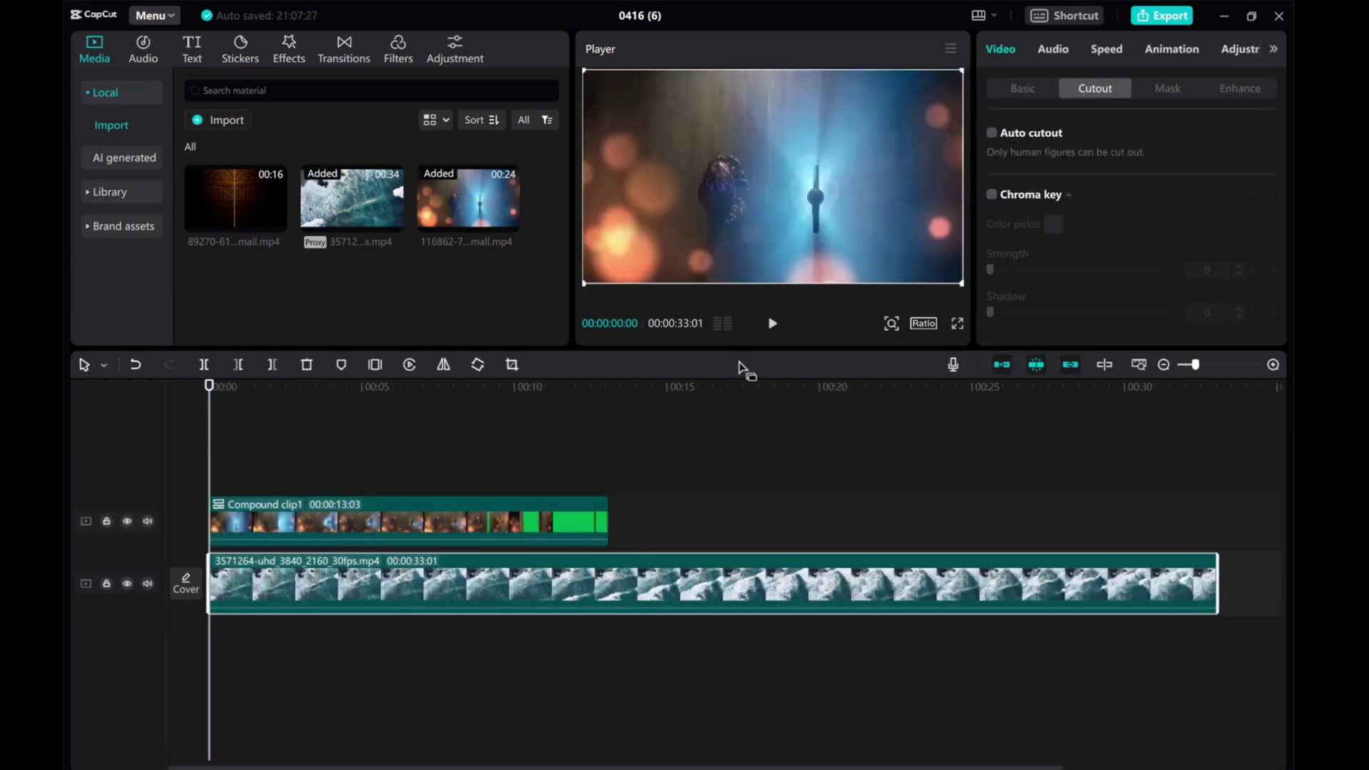
- Play back the door-opening composite and trim the ocean clip's end to the compound clip's end at 00:00:13:03
click(773, 326)
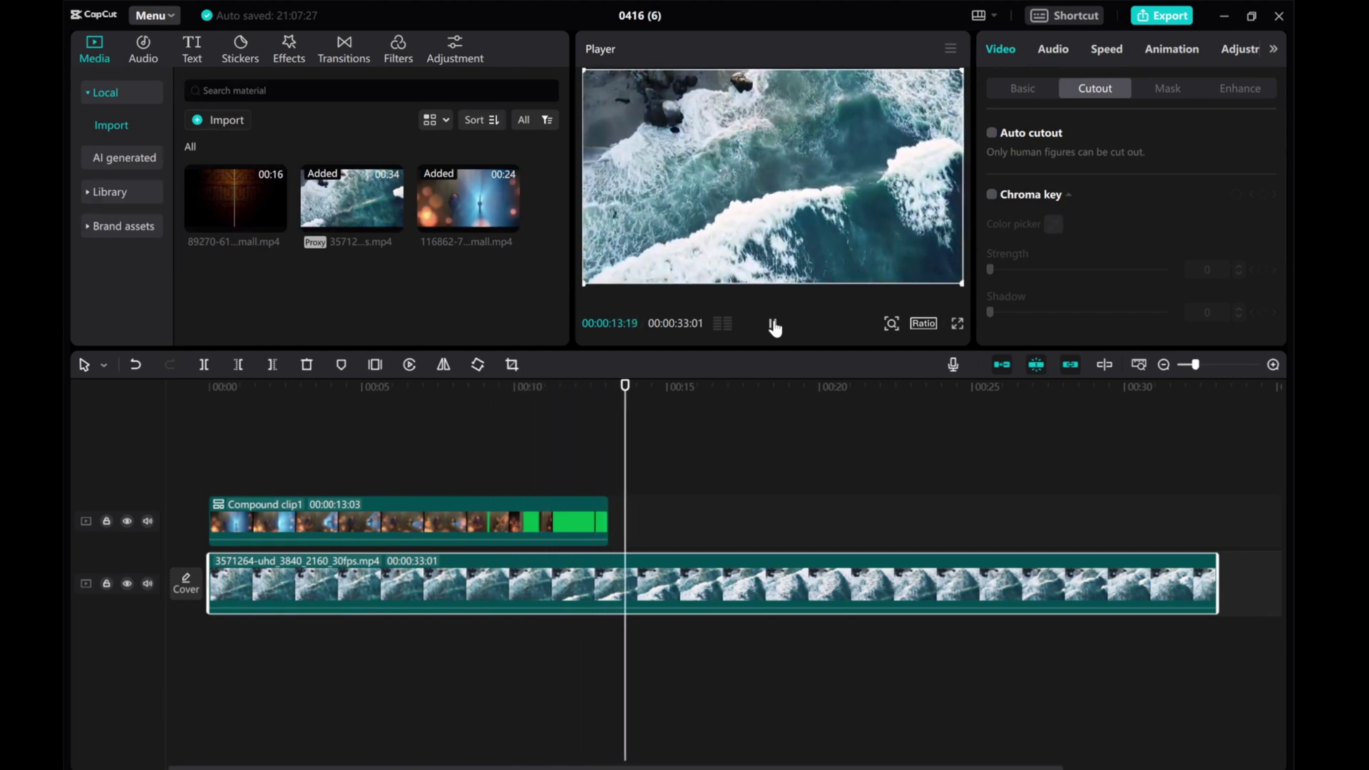
click(773, 324)
drag(635, 459, 609, 463)
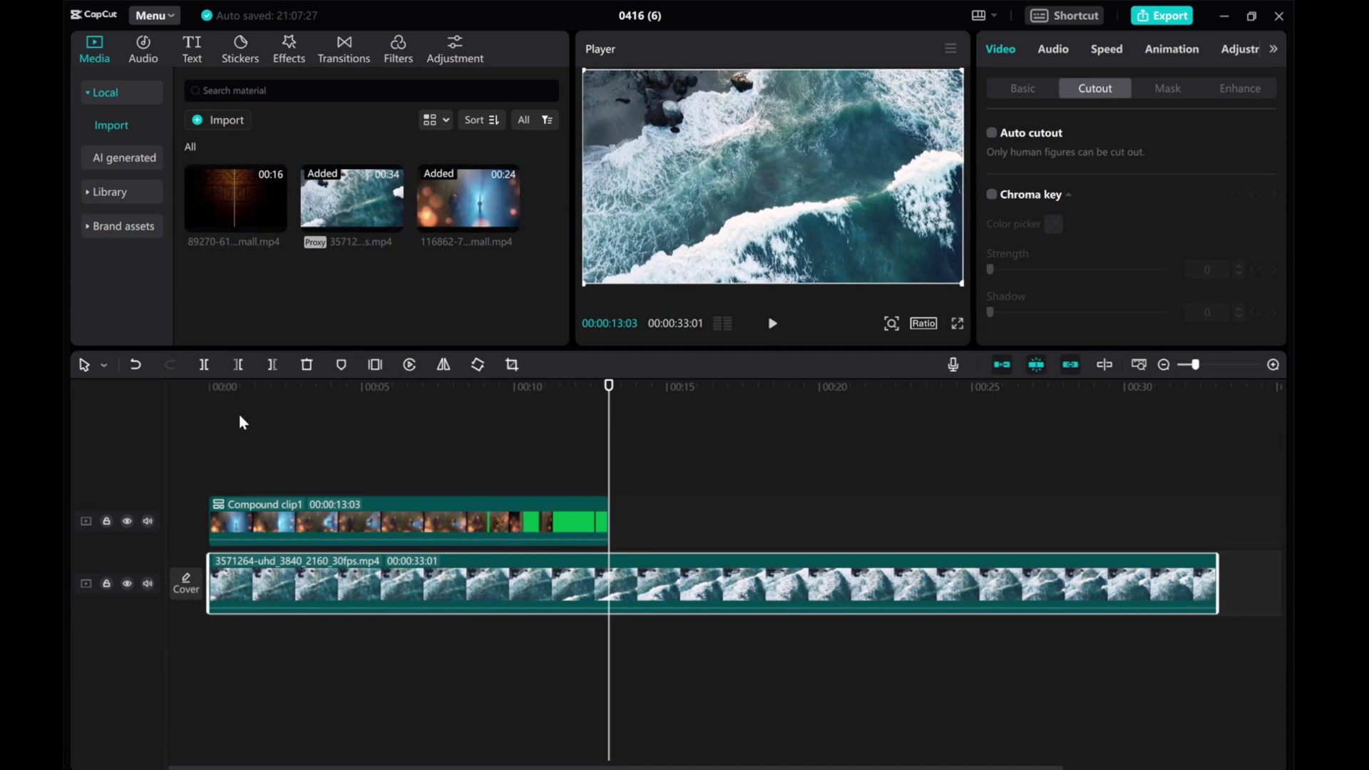
click(276, 368)
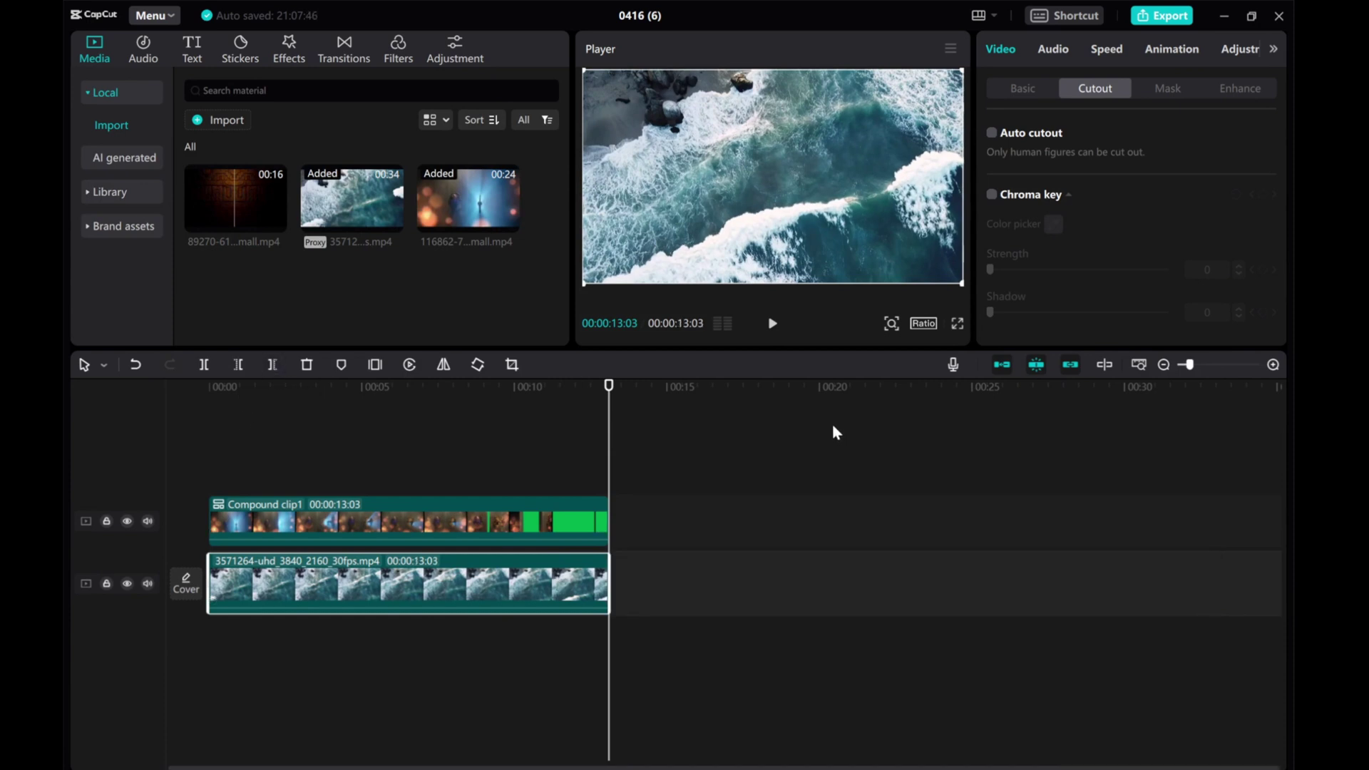